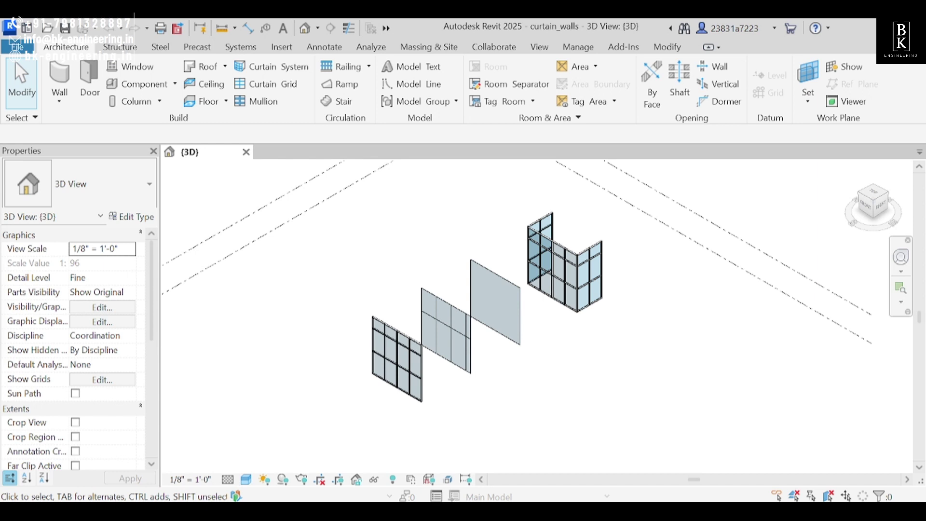
Pan the 3D view so the existing curtain walls sit high, leaving empty space below.
{"action": "scroll", "coordinate": [410, 413], "scroll_direction": "down", "scroll_amount": 3}
{"action": "scroll", "coordinate": [527, 388], "scroll_direction": "up", "scroll_amount": 3}
{"action": "middle_click_drag", "start_coordinate": [528, 389], "coordinate": [413, 248]}
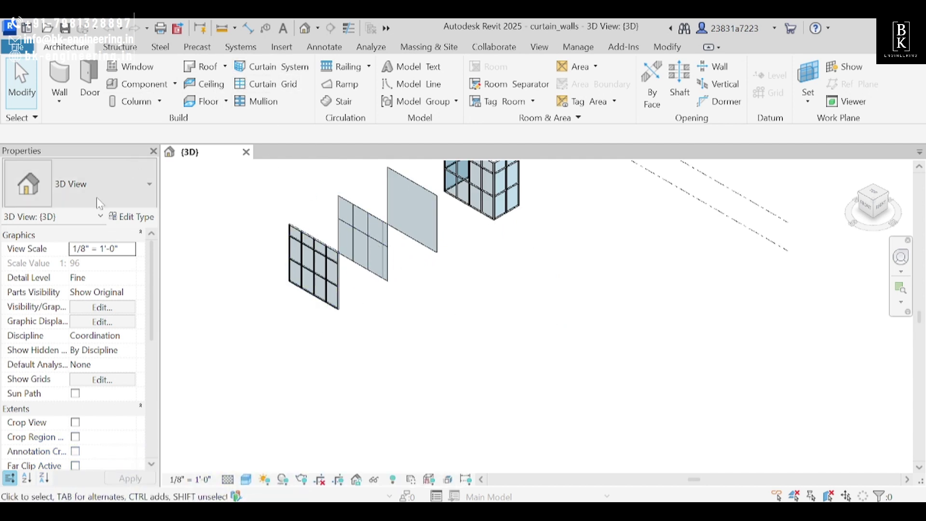
Draw a Storefront curtain wall below the existing row with the architectural Wall tool.
{"action": "left_click", "coordinate": [59, 99]}
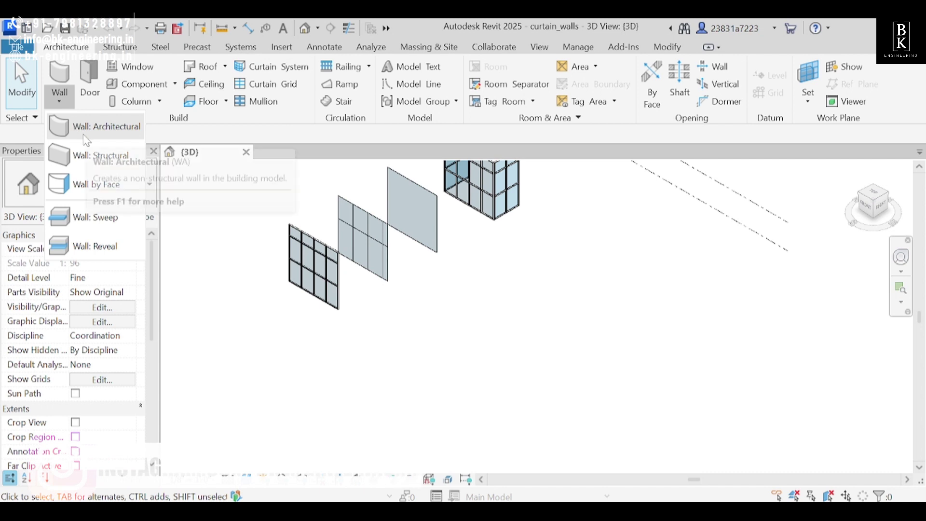
{"action": "left_click", "coordinate": [77, 127]}
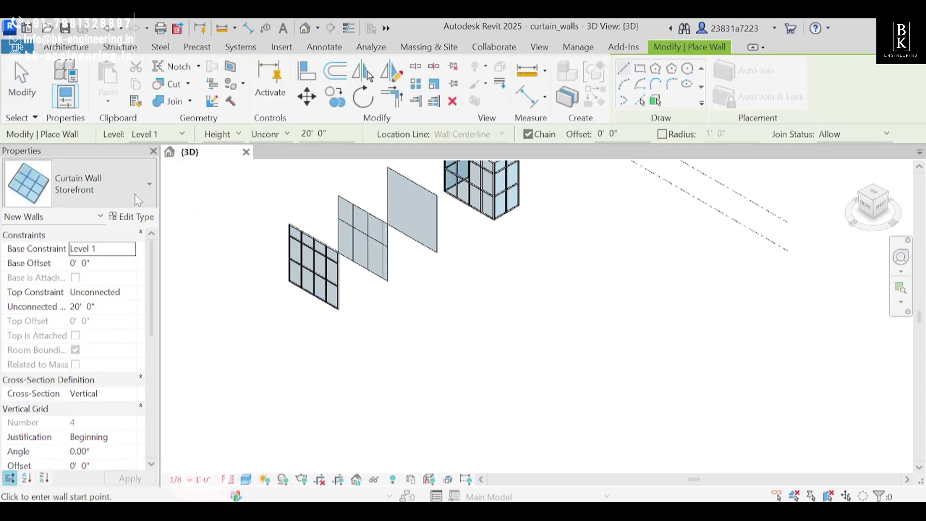
{"action": "left_click", "coordinate": [134, 195]}
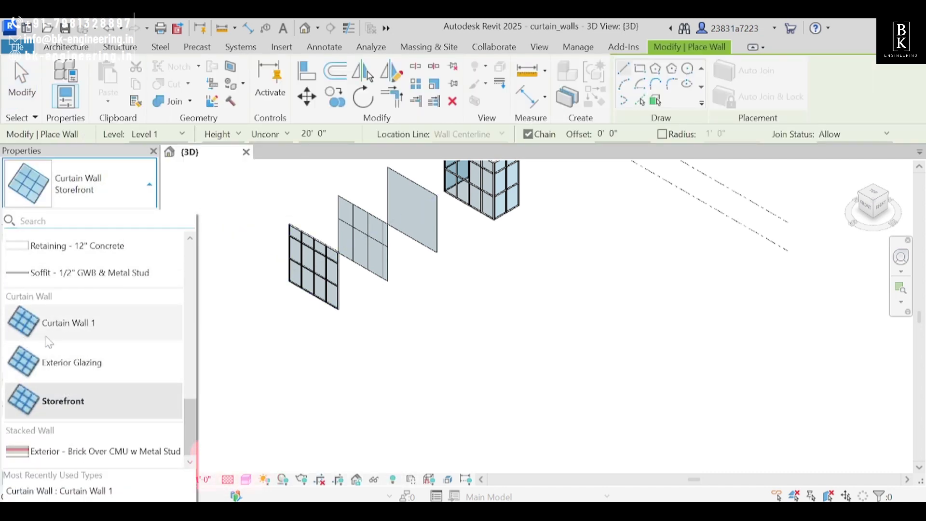
{"action": "left_click", "coordinate": [446, 317]}
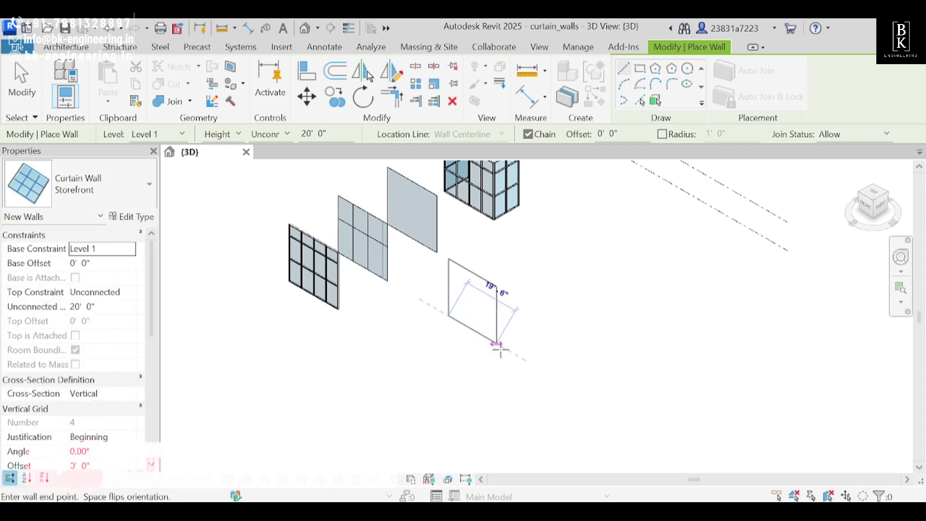
{"action": "left_click", "coordinate": [522, 360]}
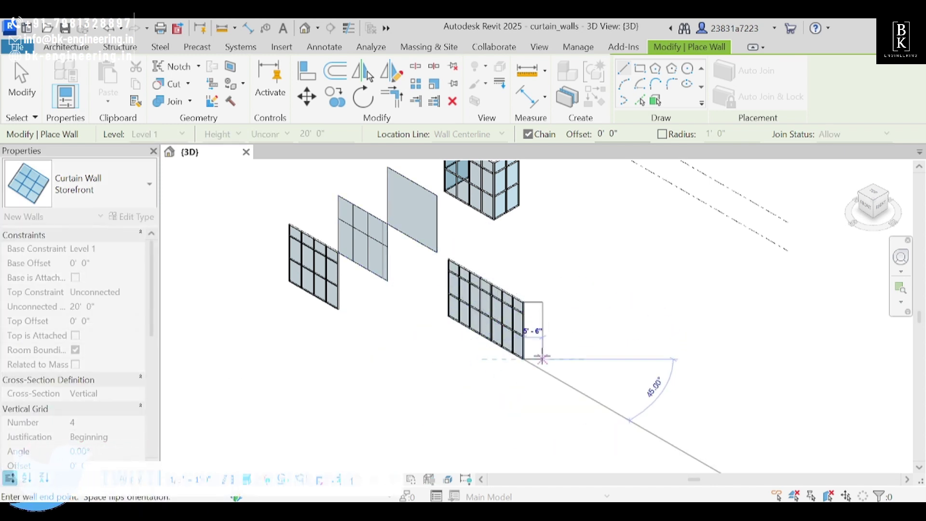
{"action": "key", "text": "Escape"}
Draw a Curtain Wall 1 type wall next to the Storefront wall.
{"action": "scroll", "coordinate": [511, 323], "scroll_direction": "up", "scroll_amount": 3}
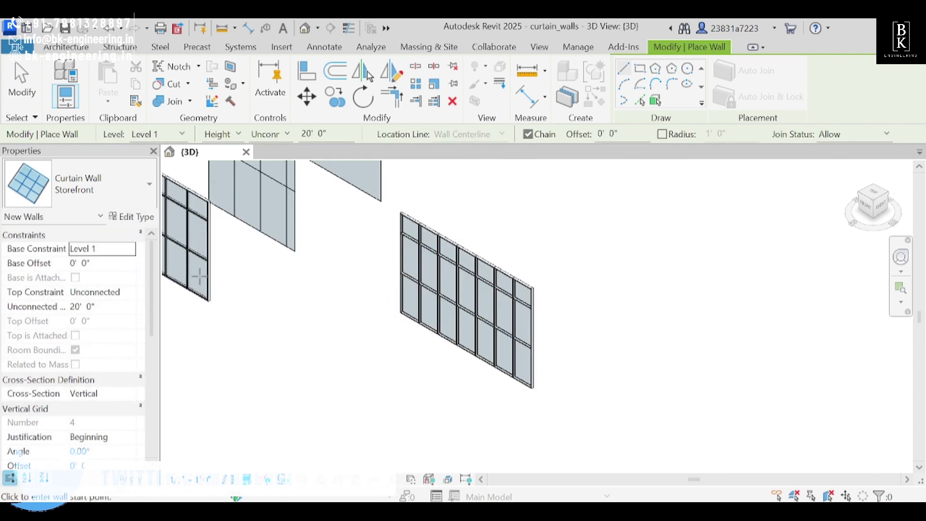
{"action": "left_click", "coordinate": [129, 189]}
{"action": "left_click", "coordinate": [105, 338]}
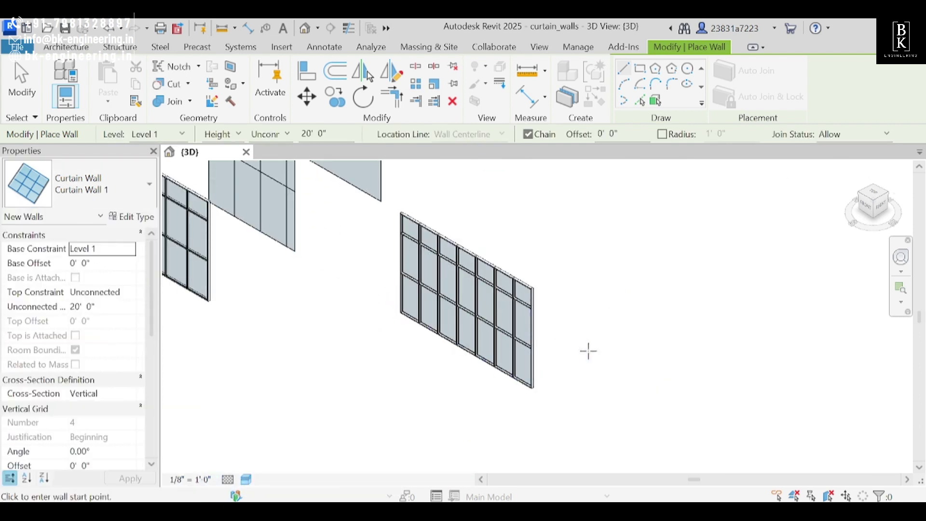
{"action": "left_click", "coordinate": [523, 203]}
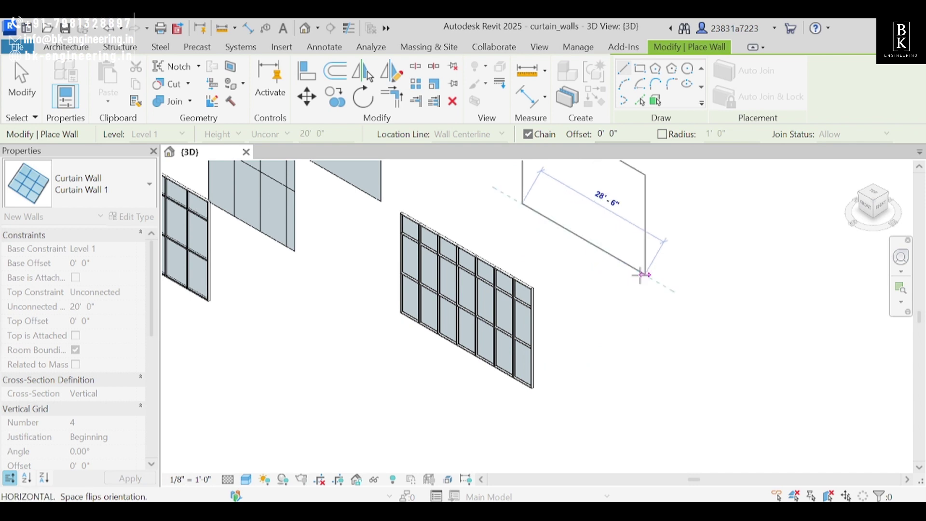
{"action": "left_click", "coordinate": [640, 273]}
{"action": "scroll", "coordinate": [641, 274], "scroll_direction": "down", "scroll_amount": 2}
{"action": "key", "text": "Escape"}
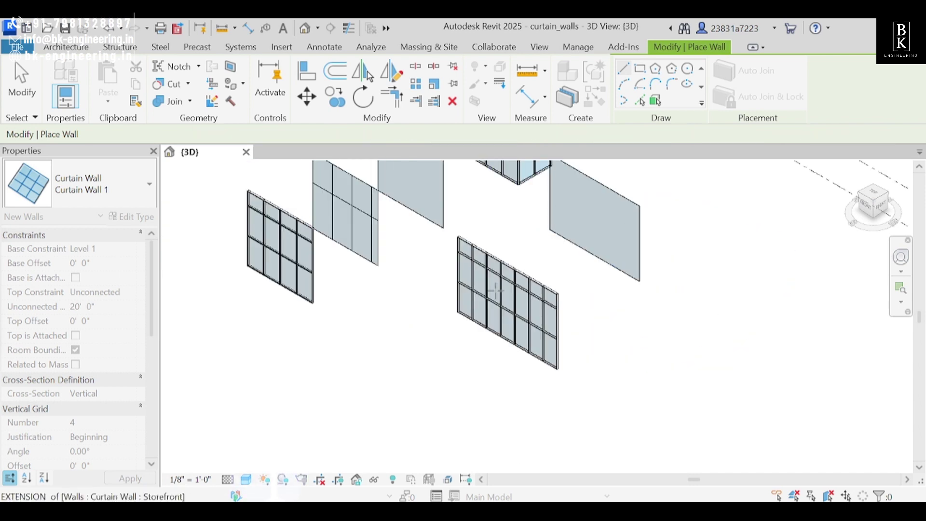
Draw an Exterior Glazing curtain wall, then stop placing walls.
{"action": "left_click", "coordinate": [141, 192]}
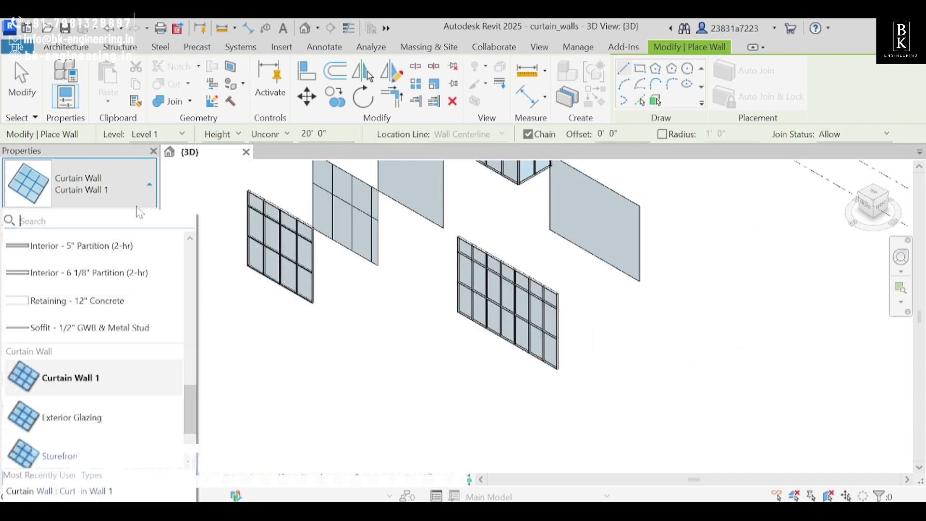
{"action": "left_click", "coordinate": [94, 418]}
{"action": "left_click", "coordinate": [663, 340]}
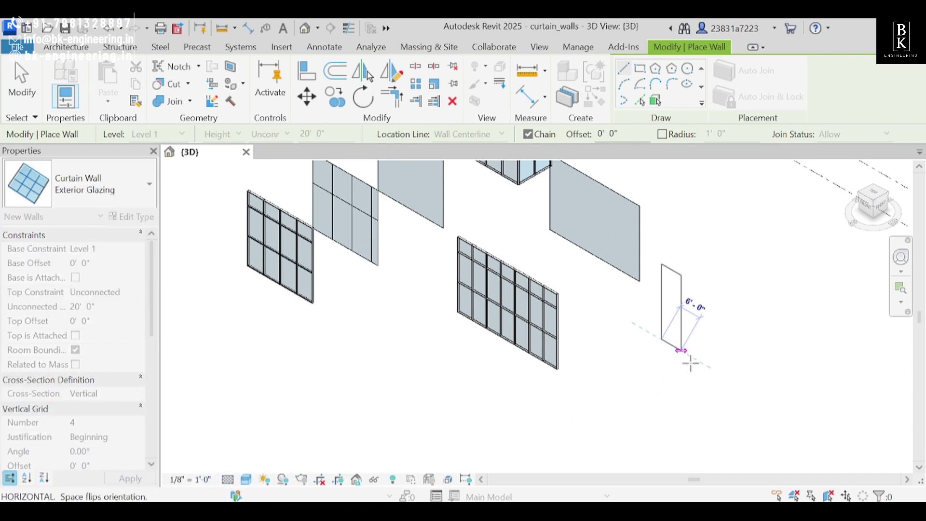
{"action": "left_click", "coordinate": [743, 386]}
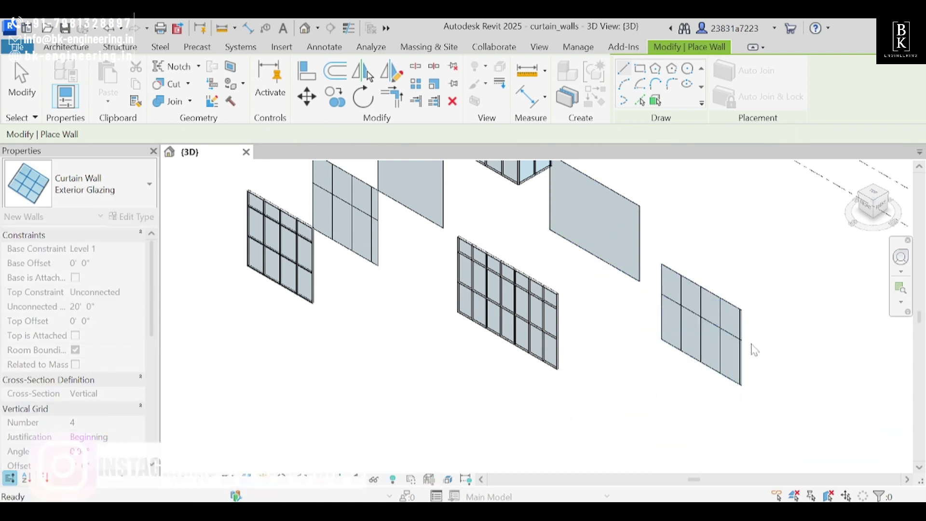
{"action": "scroll", "coordinate": [725, 310], "scroll_direction": "up", "scroll_amount": 3}
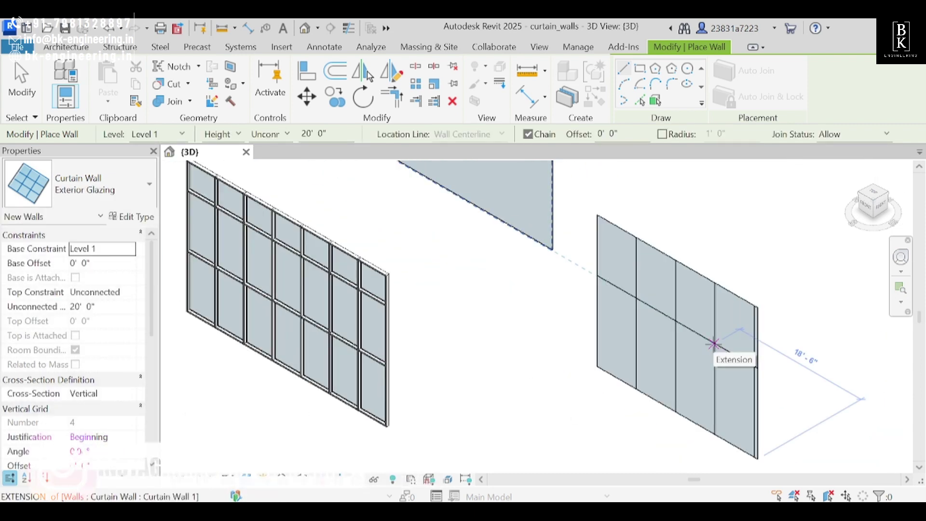
{"action": "key", "text": "Escape"}
{"action": "key", "text": "Escape"}
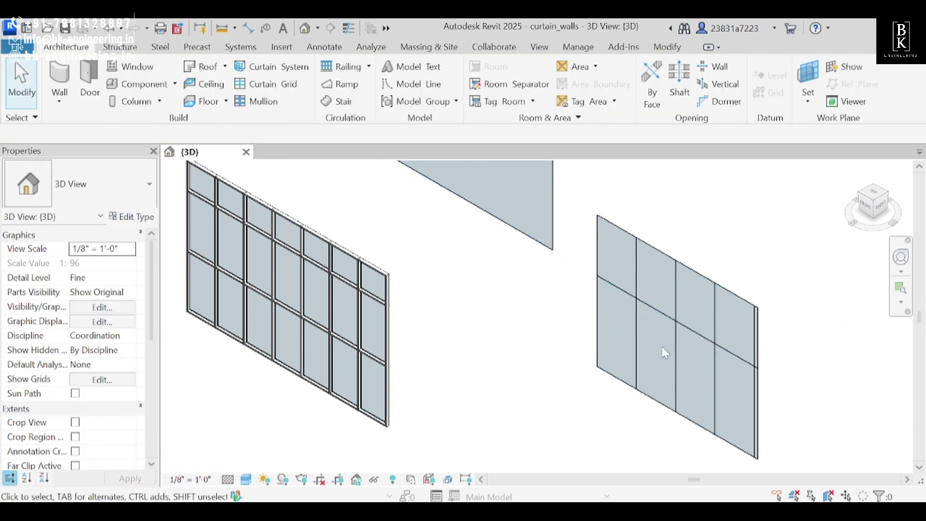
Select the leftmost Storefront curtain wall and open its Type Properties with Edit Type.
{"action": "scroll", "coordinate": [661, 347], "scroll_direction": "down", "scroll_amount": 5}
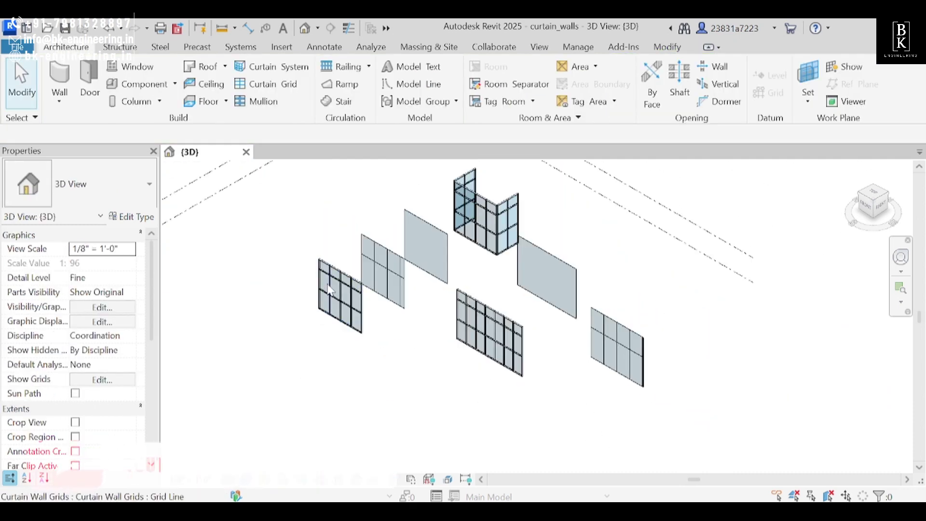
{"action": "scroll", "coordinate": [328, 289], "scroll_direction": "up", "scroll_amount": 6}
{"action": "left_click", "coordinate": [401, 358]}
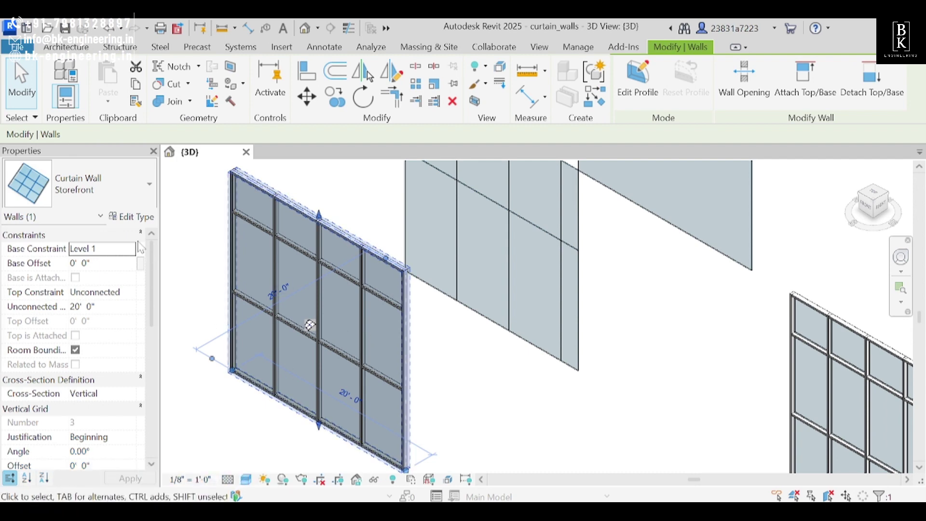
{"action": "left_click", "coordinate": [131, 218]}
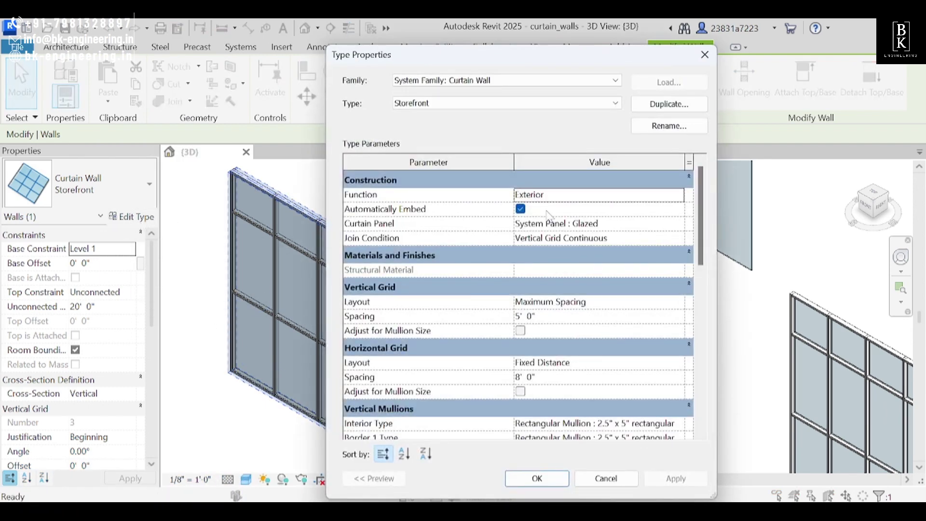
Duplicate the Storefront type as Storefront 2 and set its Function to Interior.
{"action": "left_click", "coordinate": [669, 104]}
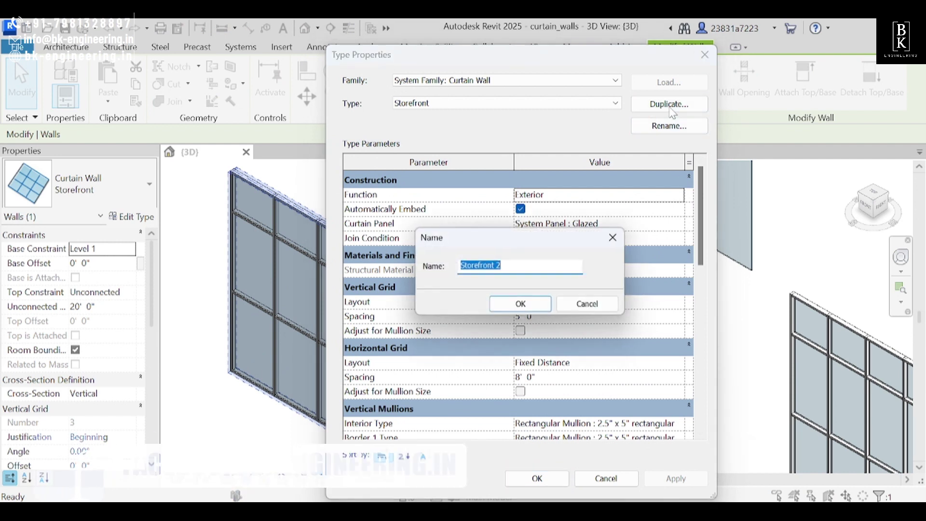
{"action": "left_click", "coordinate": [523, 306]}
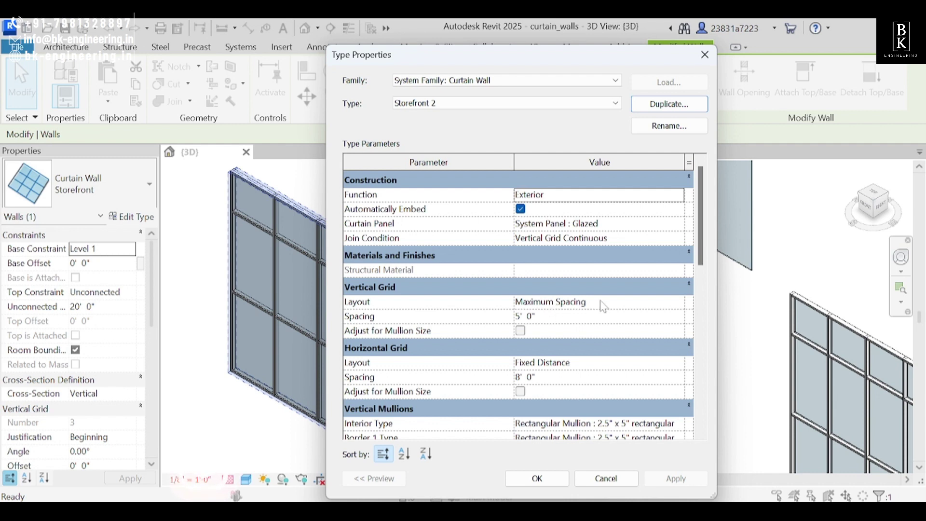
{"action": "left_click", "coordinate": [587, 196]}
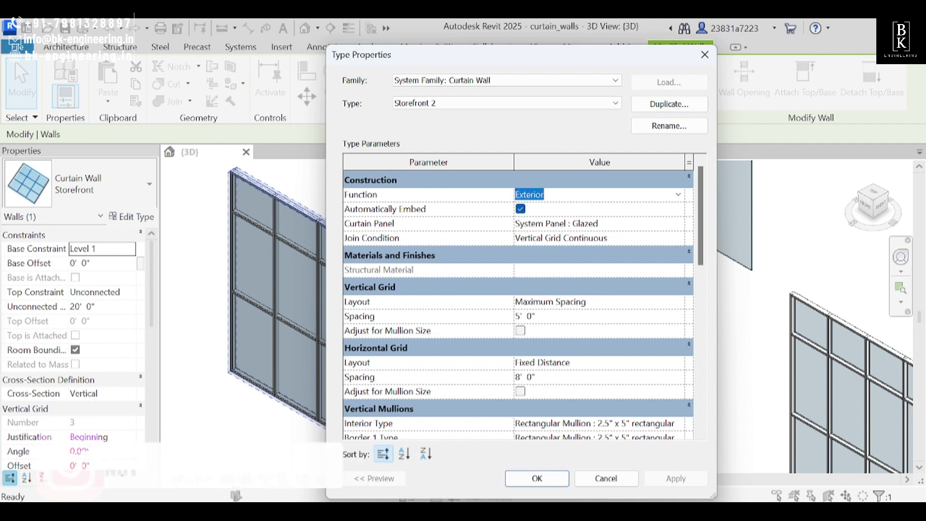
{"action": "left_click", "coordinate": [678, 195]}
{"action": "left_click", "coordinate": [530, 209]}
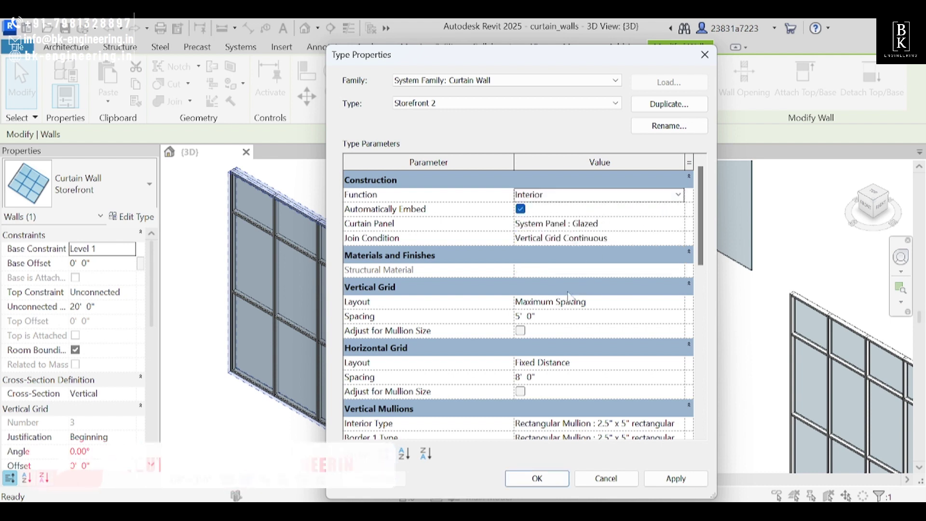
{"action": "left_click", "coordinate": [581, 302]}
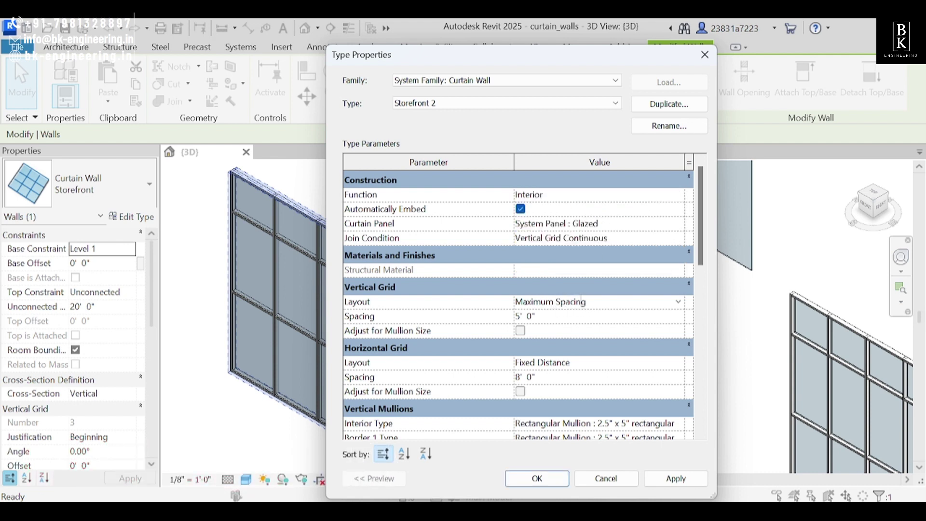
{"action": "left_click", "coordinate": [679, 303]}
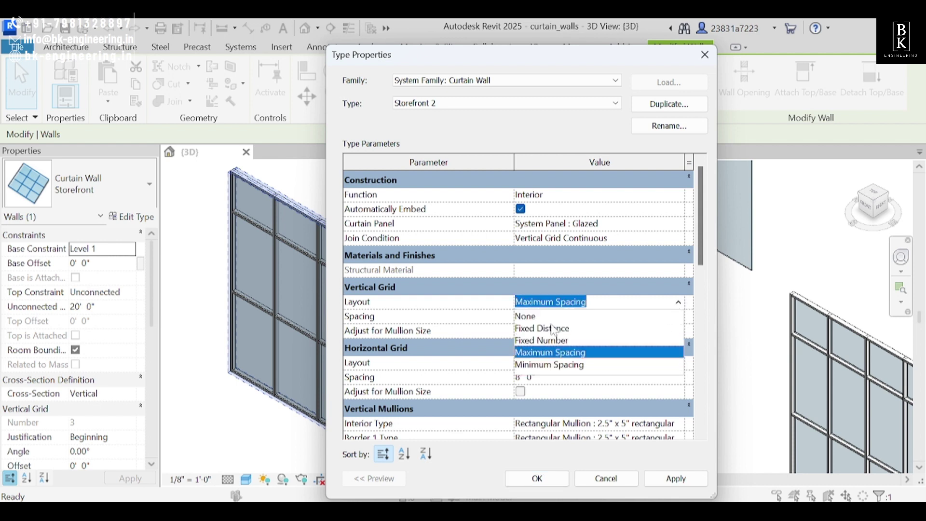
Set Storefront 2's vertical grid to Fixed Distance 3' 0" and horizontal grid to Fixed Number, then apply.
{"action": "left_click", "coordinate": [550, 352]}
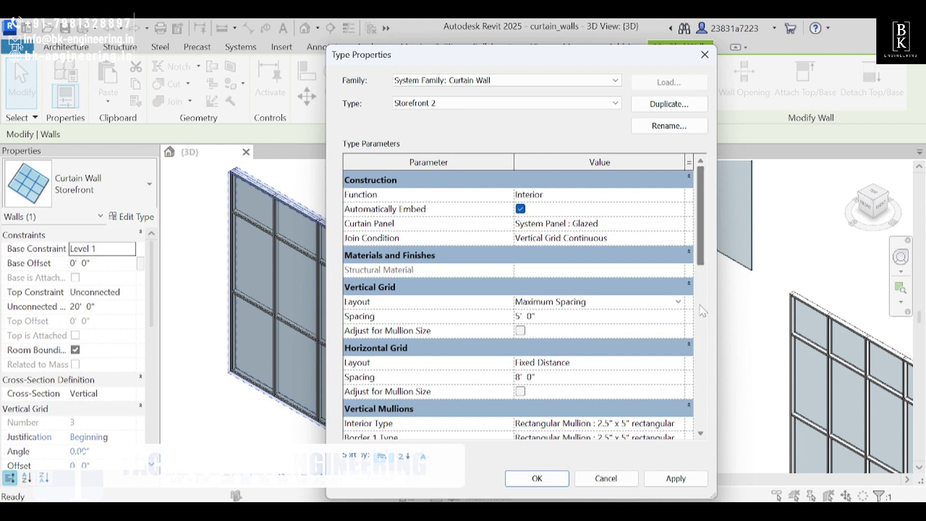
{"action": "left_click", "coordinate": [677, 306]}
{"action": "left_click", "coordinate": [530, 328]}
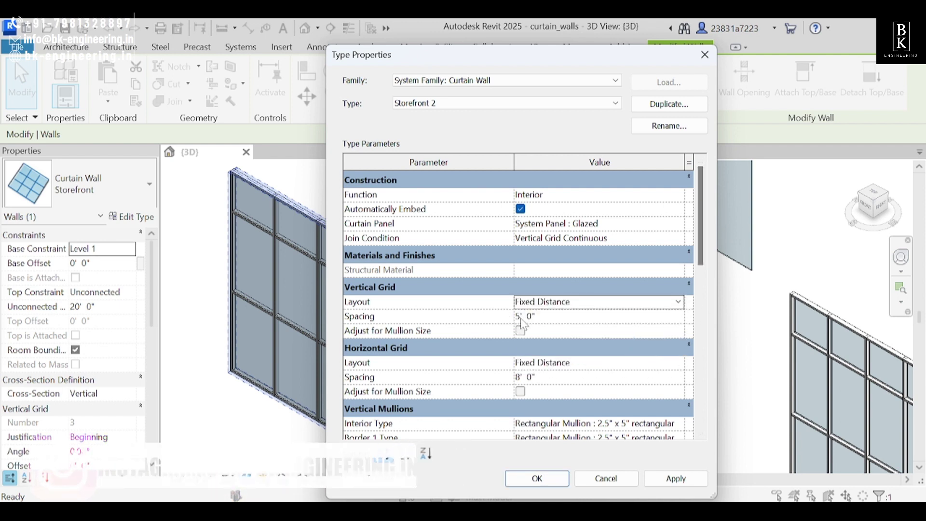
{"action": "double_click", "coordinate": [515, 316]}
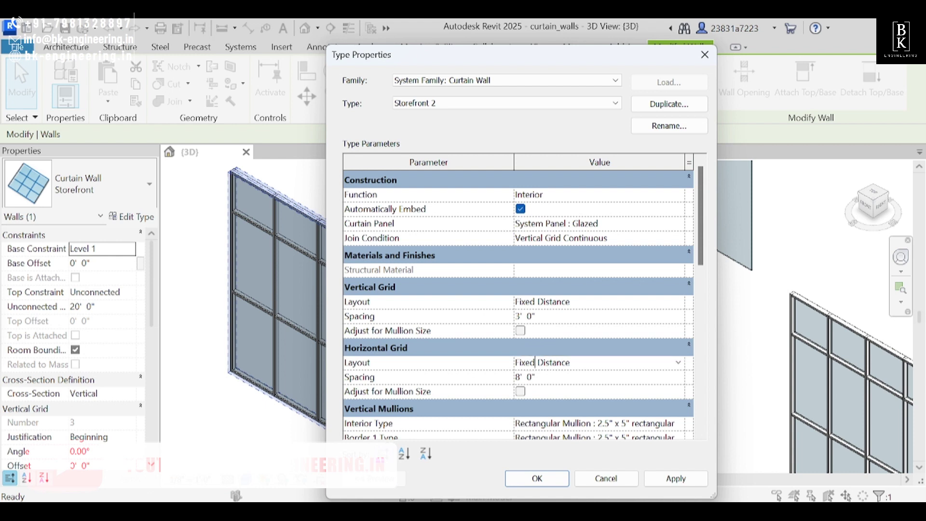
{"action": "left_click", "coordinate": [678, 363]}
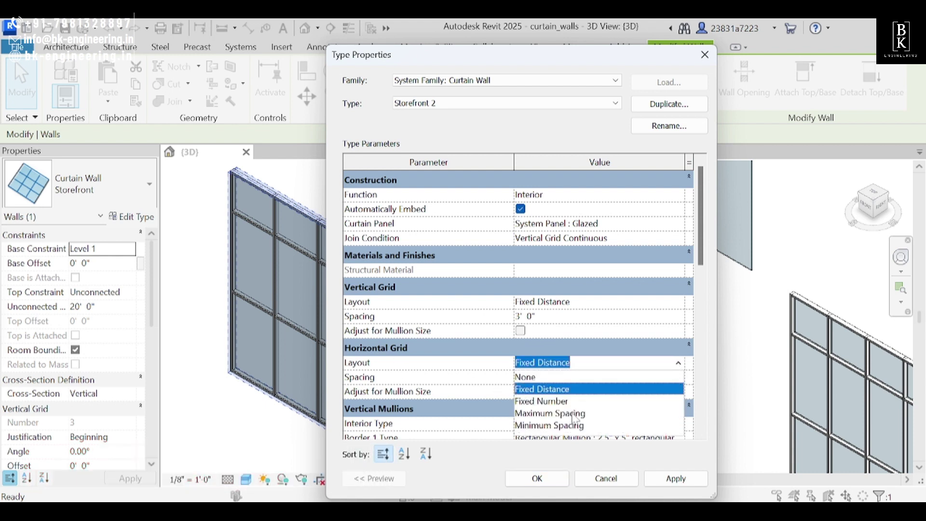
{"action": "left_click", "coordinate": [582, 402]}
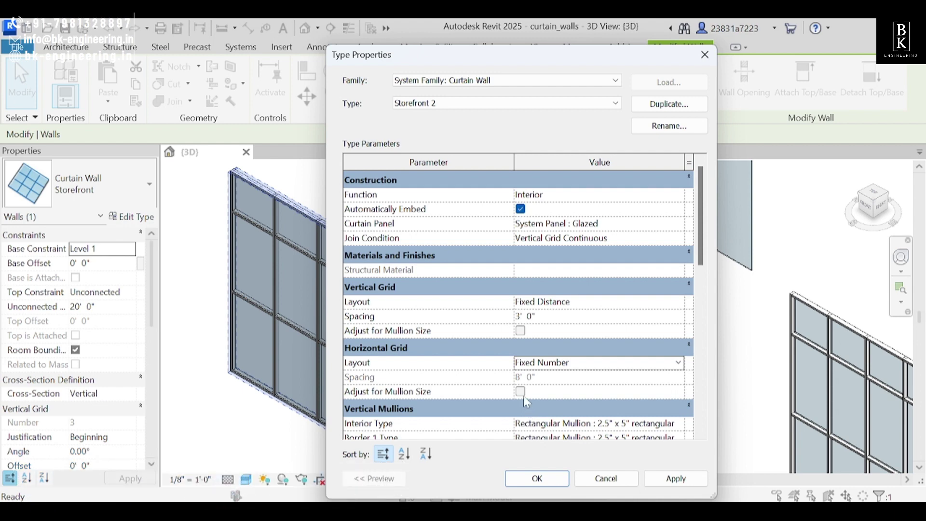
{"action": "scroll", "coordinate": [525, 402], "scroll_direction": "down", "scroll_amount": 6}
{"action": "scroll", "coordinate": [568, 391], "scroll_direction": "up", "scroll_amount": 6}
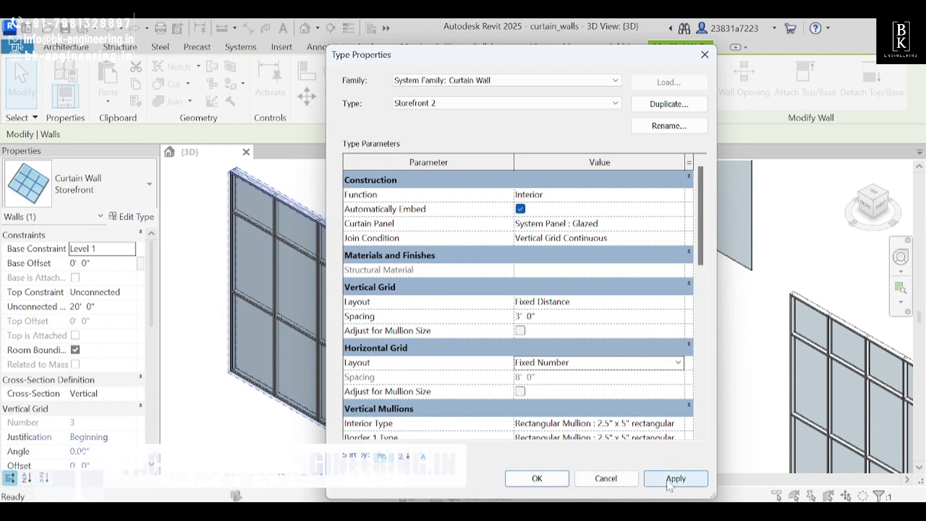
{"action": "left_click", "coordinate": [537, 478]}
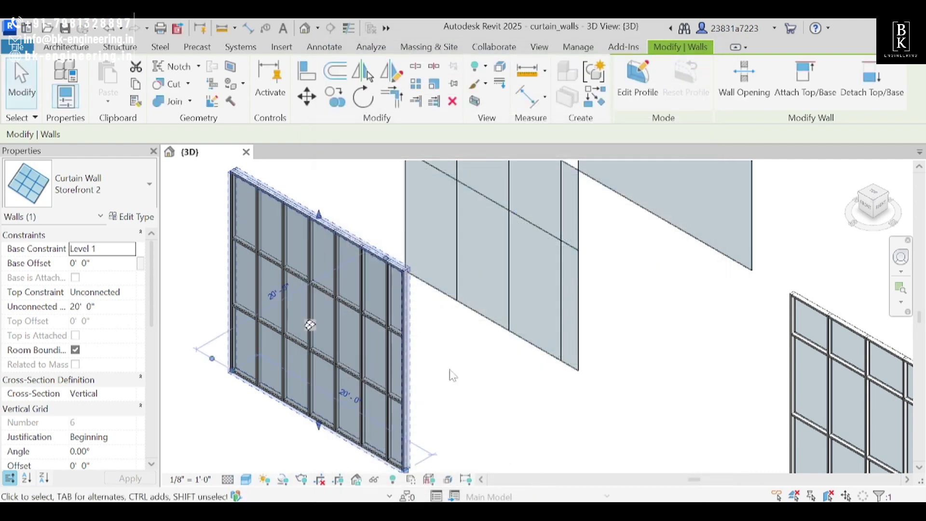
{"action": "scroll", "coordinate": [262, 237], "scroll_direction": "up", "scroll_amount": 2}
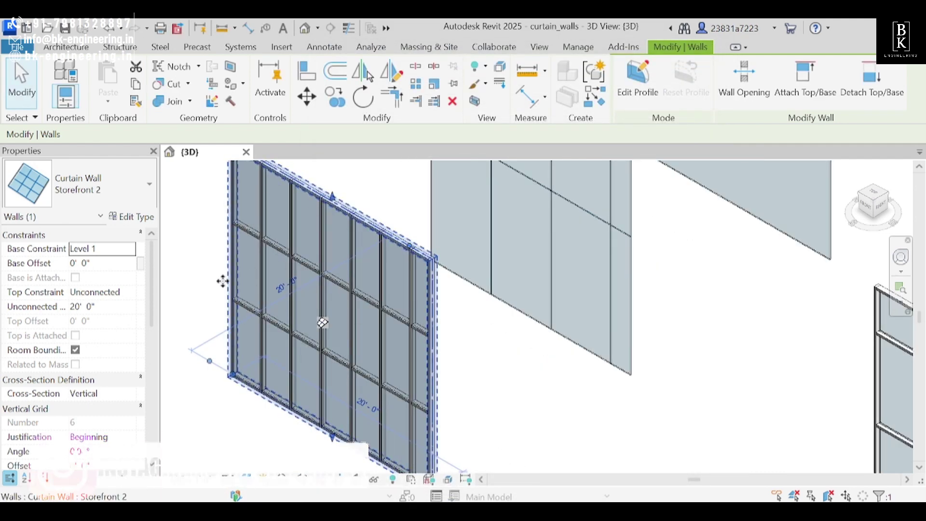
Set the Storefront 2 wall's Horizontal Grid Number to 4 in the Properties palette.
{"action": "middle_click_drag", "start_coordinate": [505, 350], "coordinate": [316, 334], "text": "shift"}
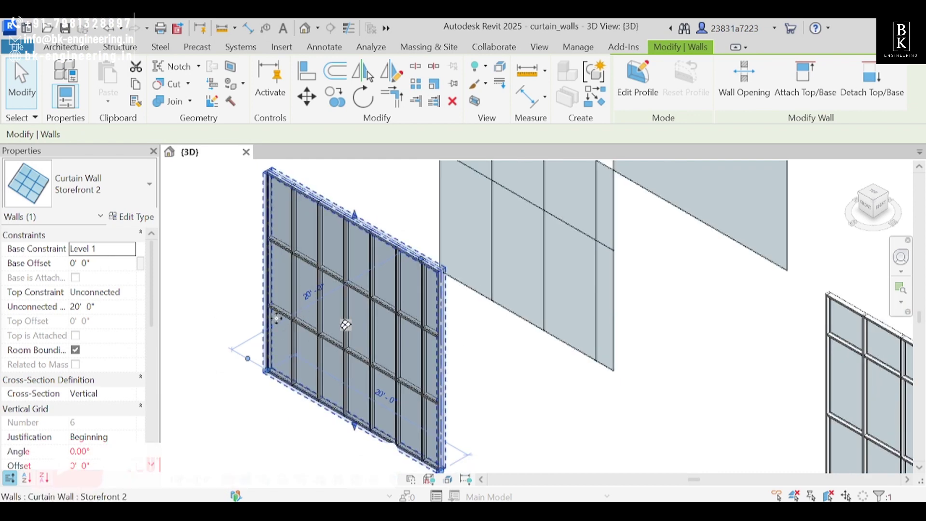
{"action": "scroll", "coordinate": [277, 319], "scroll_direction": "up", "scroll_amount": 2}
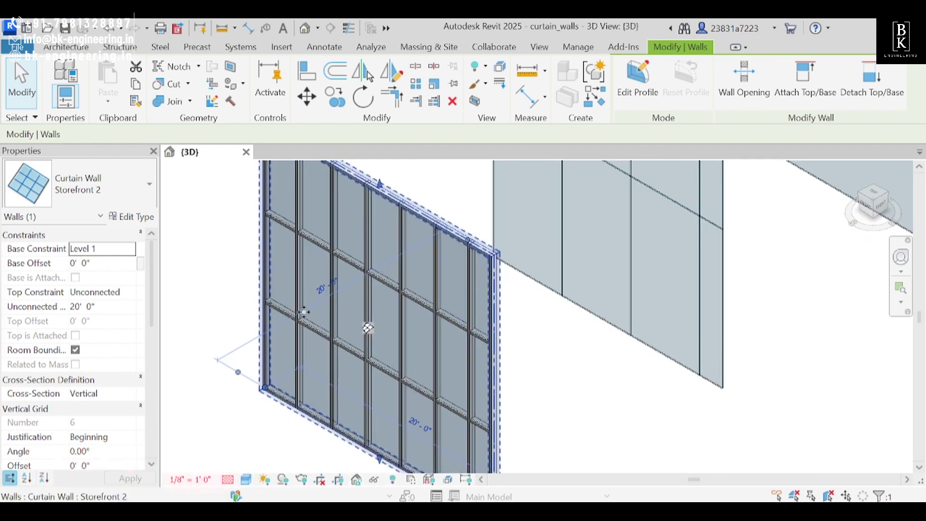
{"action": "scroll", "coordinate": [304, 313], "scroll_direction": "down", "scroll_amount": 2}
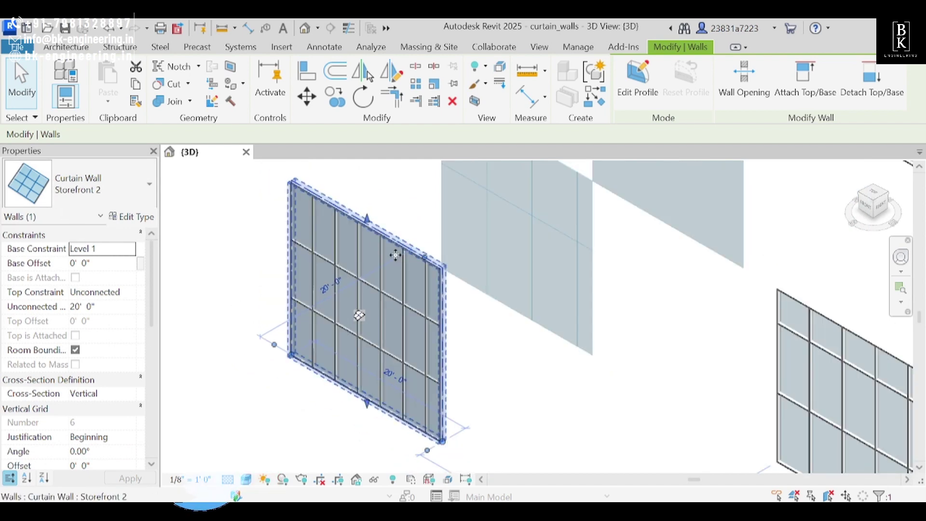
{"action": "scroll", "coordinate": [66, 362], "scroll_direction": "down", "scroll_amount": 1}
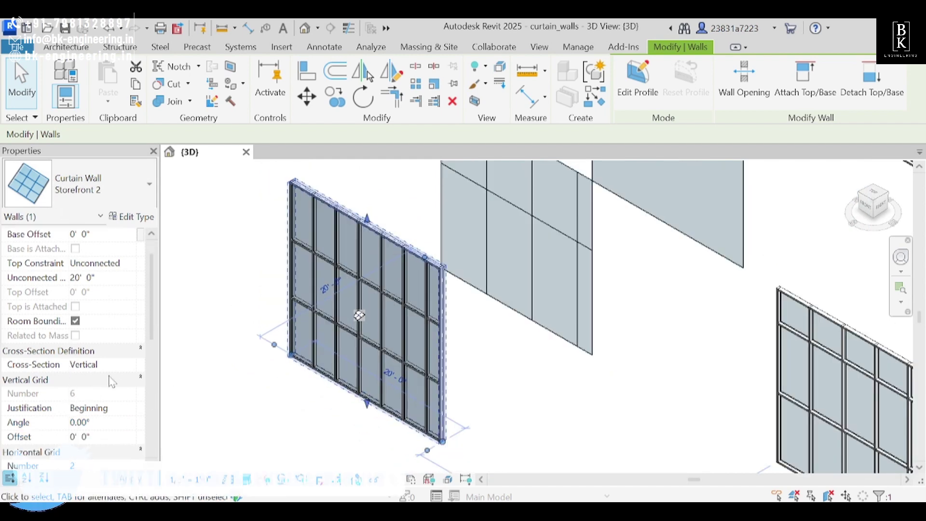
{"action": "scroll", "coordinate": [108, 381], "scroll_direction": "down", "scroll_amount": 3}
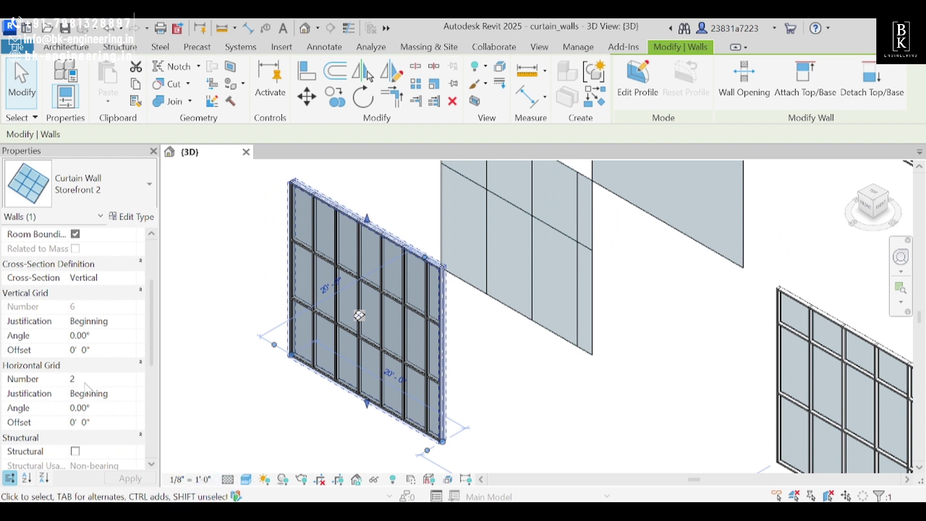
{"action": "left_click", "coordinate": [83, 380]}
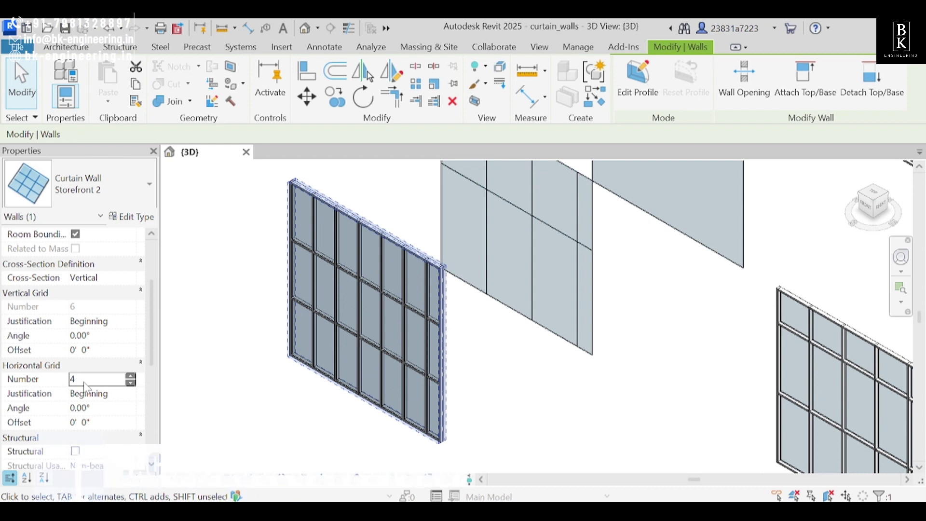
{"action": "type", "text": "4"}
{"action": "key", "text": "Return"}
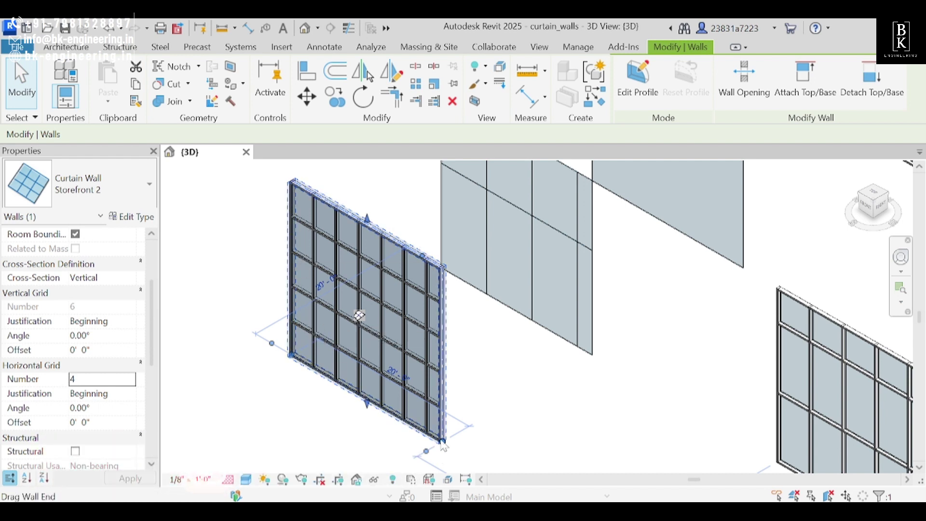
{"action": "left_click", "coordinate": [463, 411]}
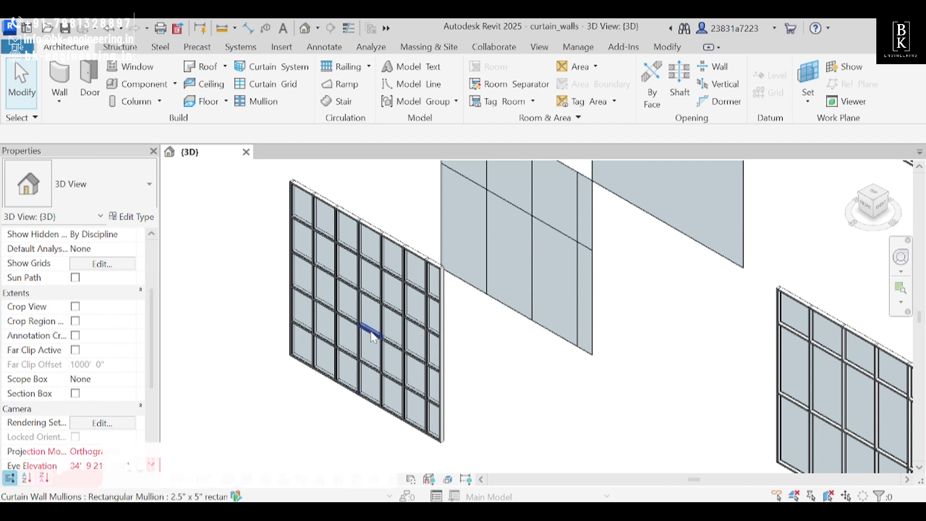
{"action": "scroll", "coordinate": [430, 325], "scroll_direction": "down", "scroll_amount": 2}
{"action": "middle_click_drag", "start_coordinate": [430, 325], "coordinate": [393, 384]}
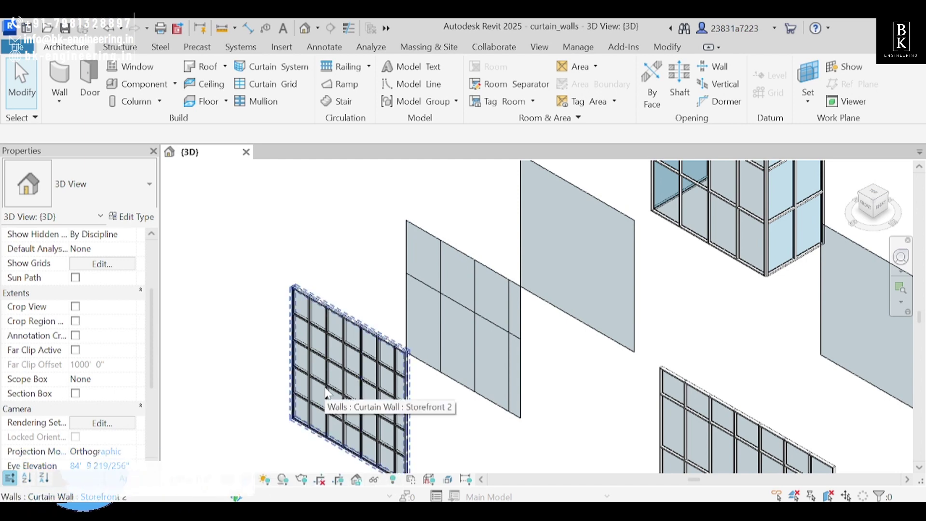
{"action": "scroll", "coordinate": [449, 292], "scroll_direction": "up", "scroll_amount": 2}
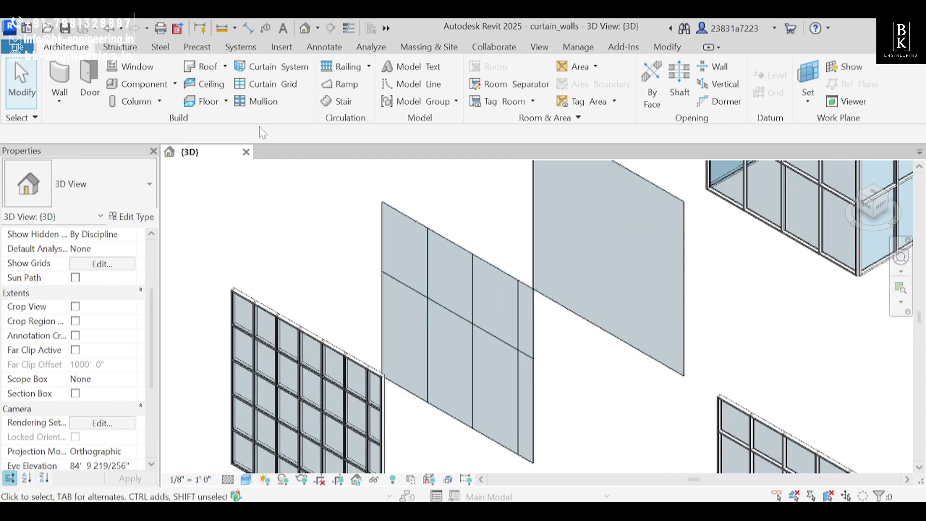
Place two horizontal and one vertical curtain grid line on the panel, then lines on the right panel.
{"action": "left_click", "coordinate": [284, 86]}
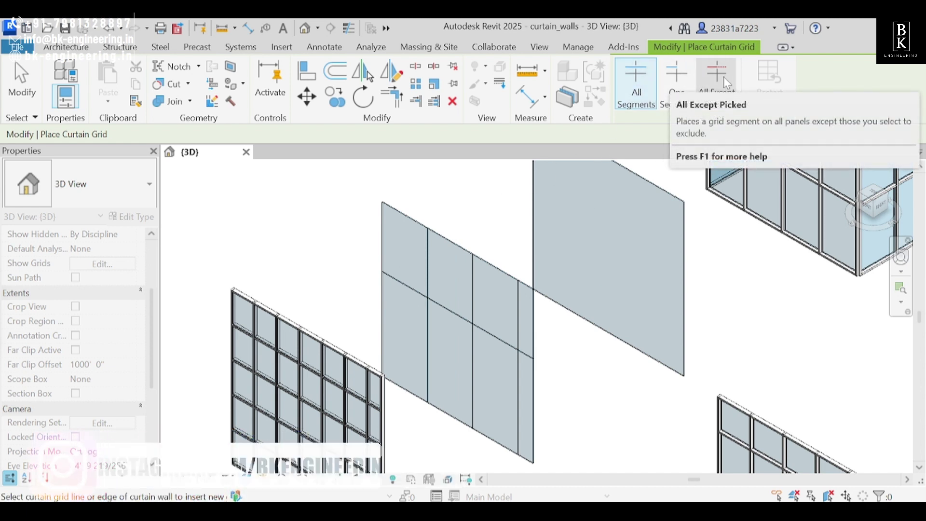
{"action": "left_click", "coordinate": [426, 251]}
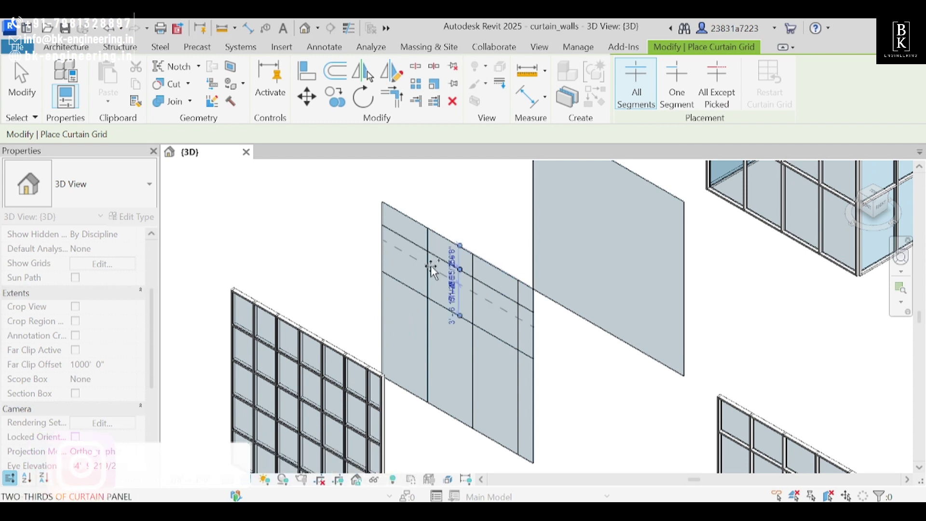
{"action": "left_click", "coordinate": [426, 339]}
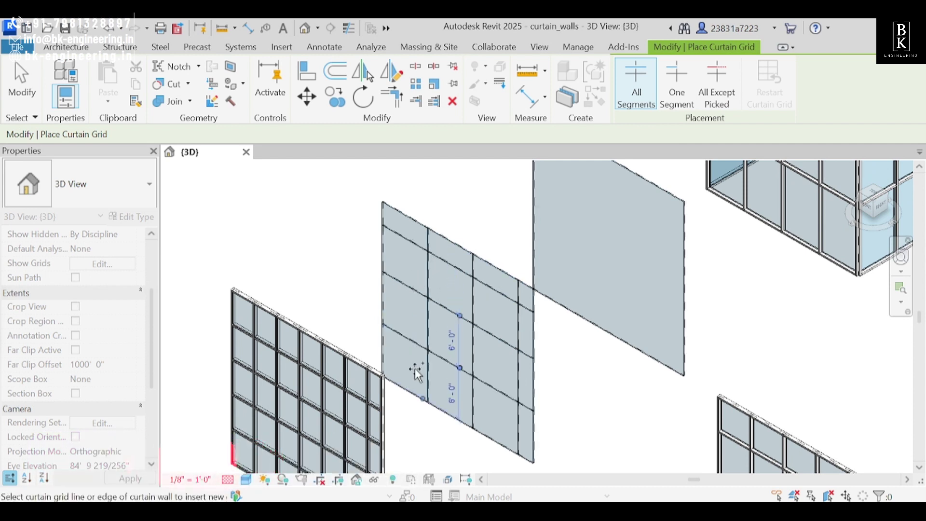
{"action": "left_click", "coordinate": [406, 224]}
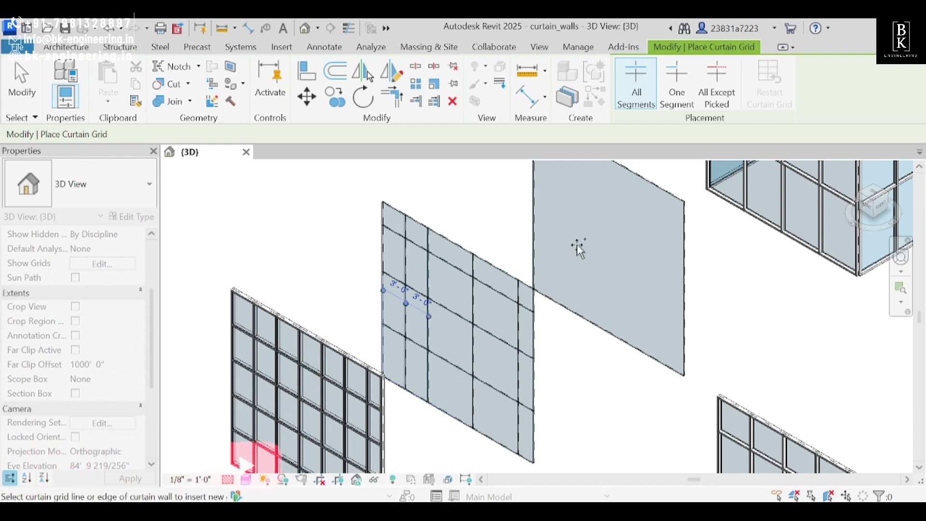
{"action": "left_click", "coordinate": [538, 246]}
{"action": "middle_click_drag", "start_coordinate": [535, 244], "coordinate": [572, 306], "text": "shift"}
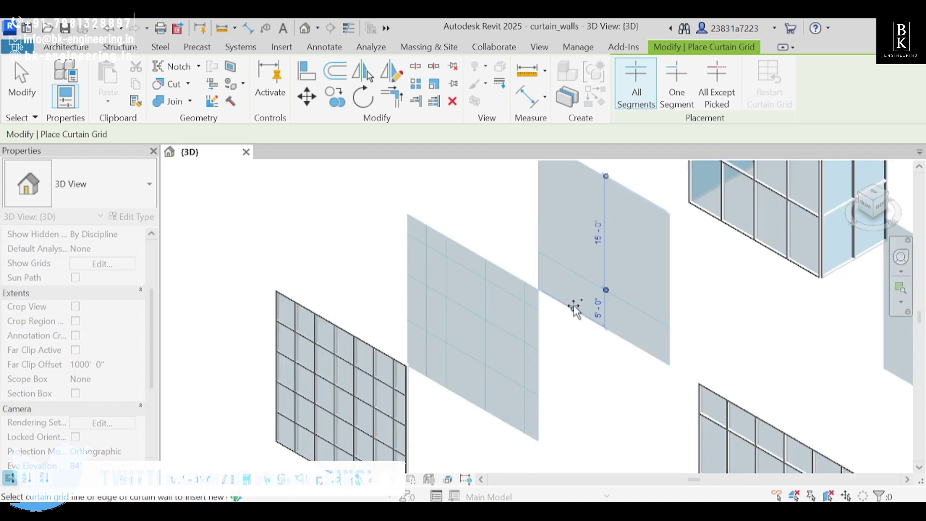
{"action": "left_click", "coordinate": [603, 178]}
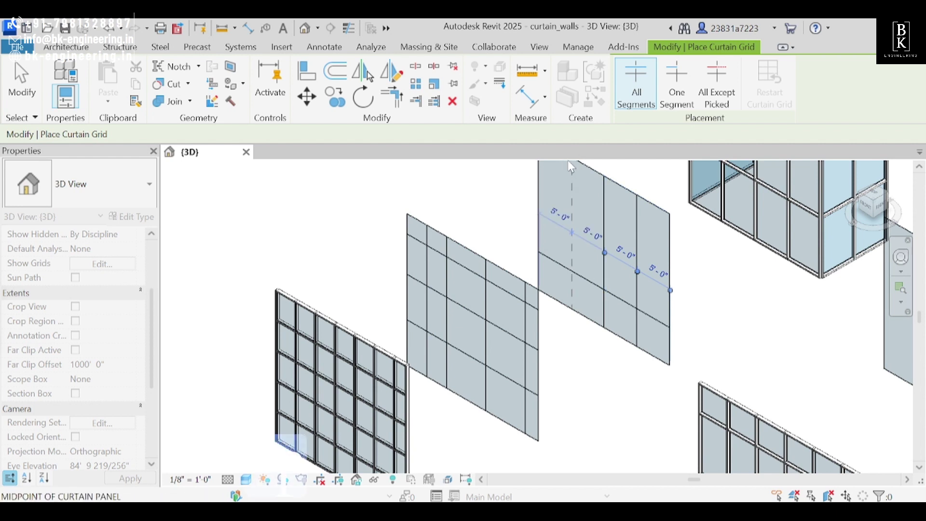
Add a vertical and two horizontal grid lines 5'-0" apart on the right wall.
{"action": "scroll", "coordinate": [586, 222], "scroll_direction": "down", "scroll_amount": 2}
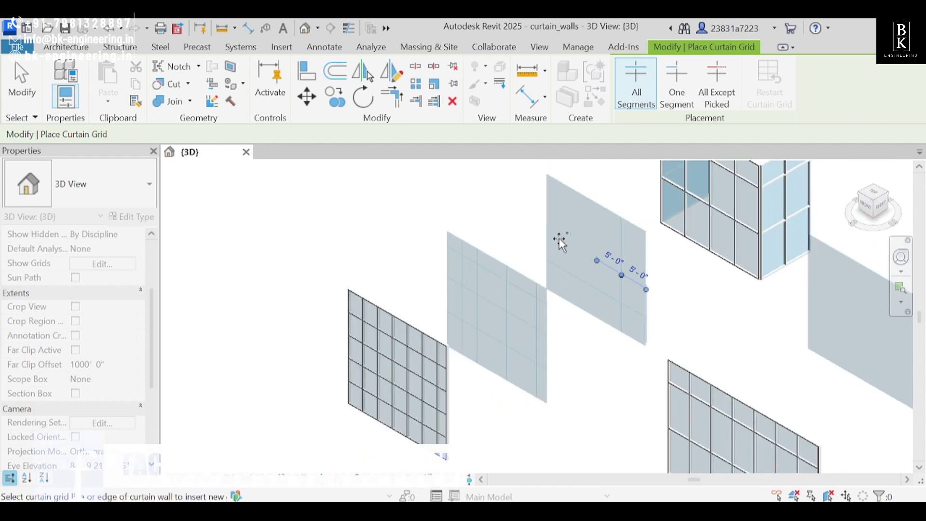
{"action": "left_click", "coordinate": [571, 190]}
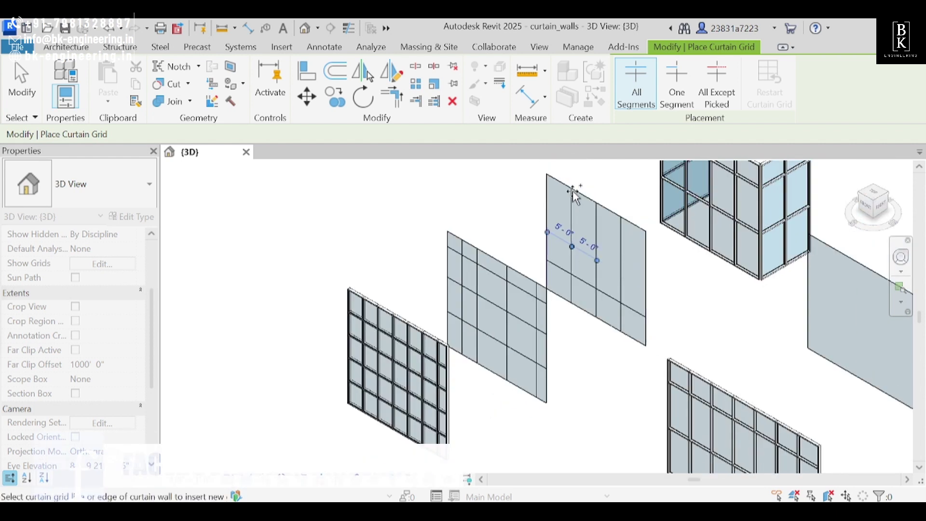
{"action": "left_click", "coordinate": [550, 236]}
{"action": "left_click", "coordinate": [546, 209]}
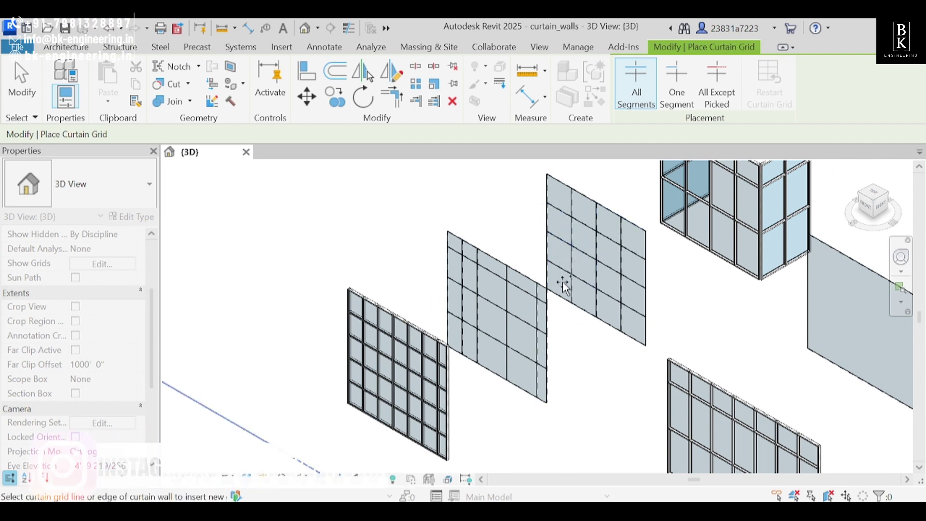
{"action": "key", "text": "Escape"}
{"action": "key", "text": "Escape"}
{"action": "scroll", "coordinate": [498, 286], "scroll_direction": "up", "scroll_amount": 4}
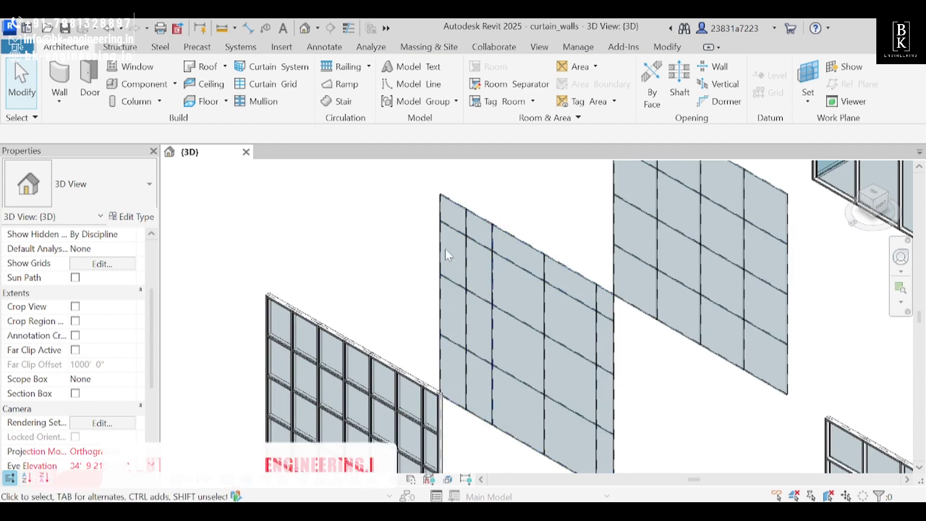
Add a mullion along the middle wall's entire upper grid line.
{"action": "left_click", "coordinate": [260, 105]}
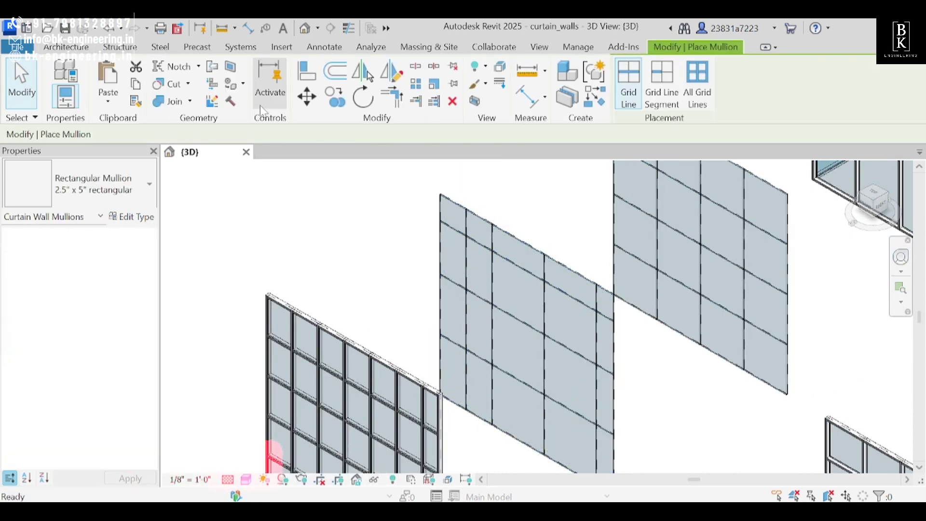
{"action": "left_click", "coordinate": [632, 92]}
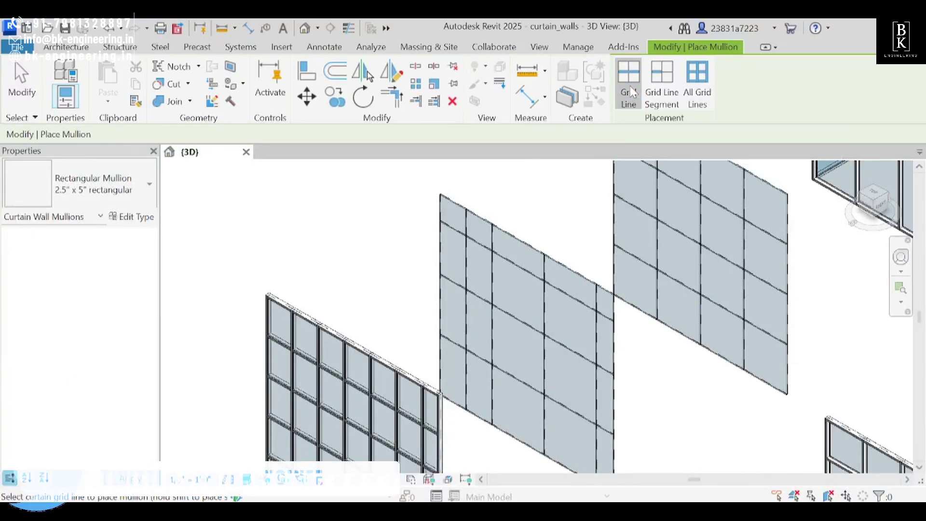
{"action": "left_click", "coordinate": [439, 224]}
{"action": "scroll", "coordinate": [540, 271], "scroll_direction": "up", "scroll_amount": 3}
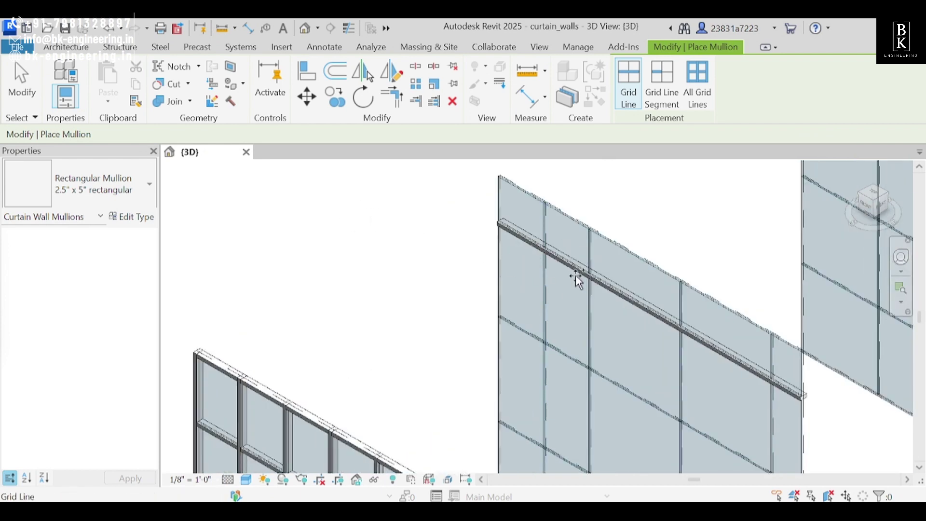
Add mullions on three single grid segments around one panel of the middle wall.
{"action": "left_click", "coordinate": [666, 83]}
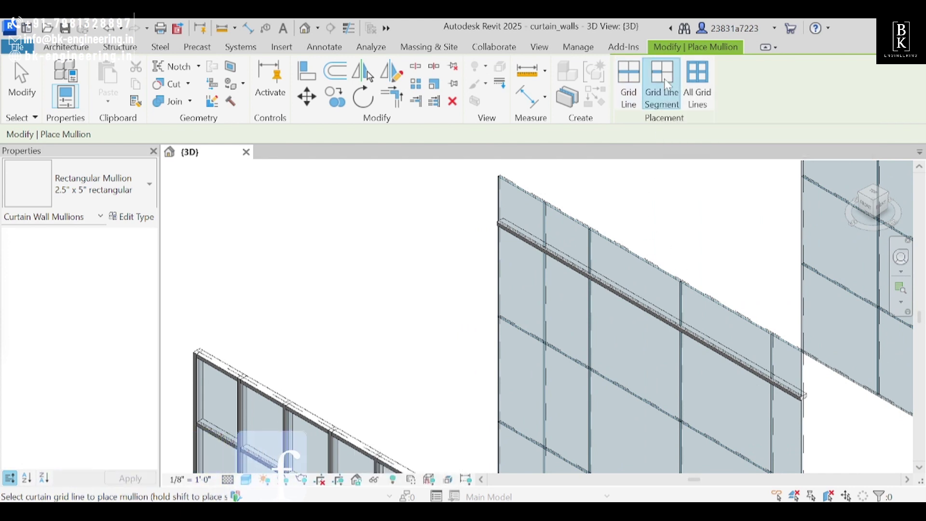
{"action": "left_click", "coordinate": [589, 326]}
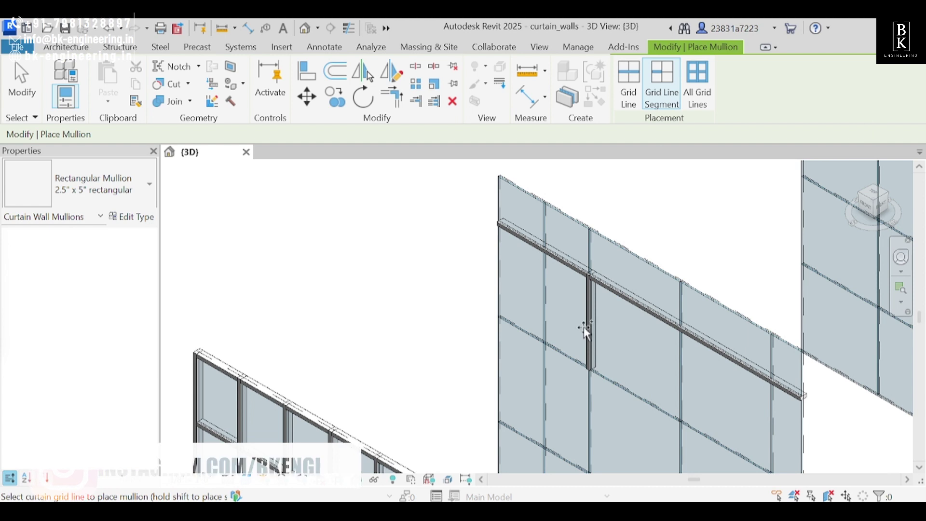
{"action": "left_click", "coordinate": [634, 400]}
{"action": "left_click", "coordinate": [677, 377]}
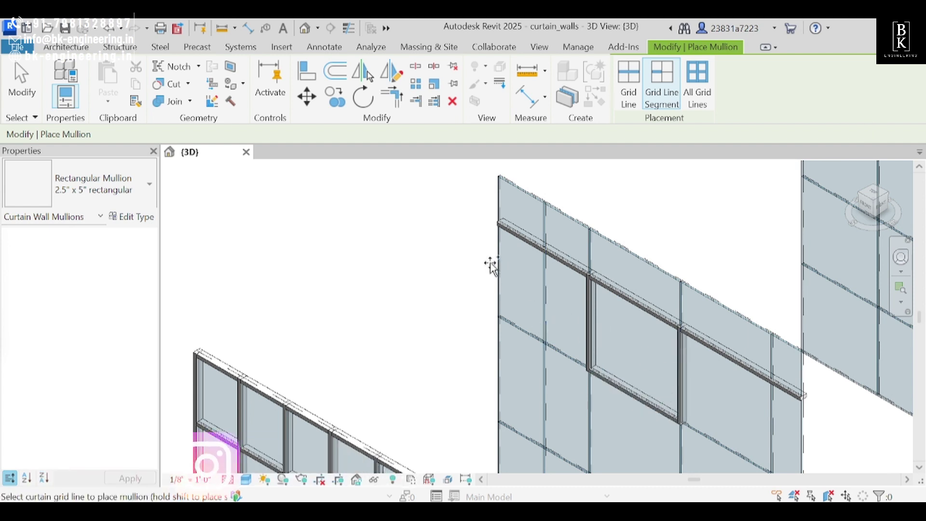
Add mullions on all grid lines of the right wall.
{"action": "scroll", "coordinate": [491, 265], "scroll_direction": "down", "scroll_amount": 1}
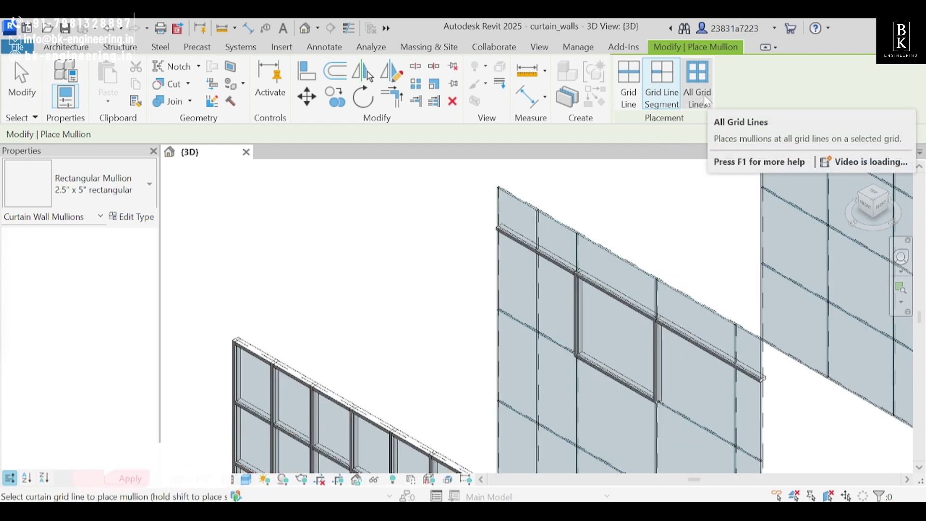
{"action": "scroll", "coordinate": [553, 235], "scroll_direction": "down", "scroll_amount": 1}
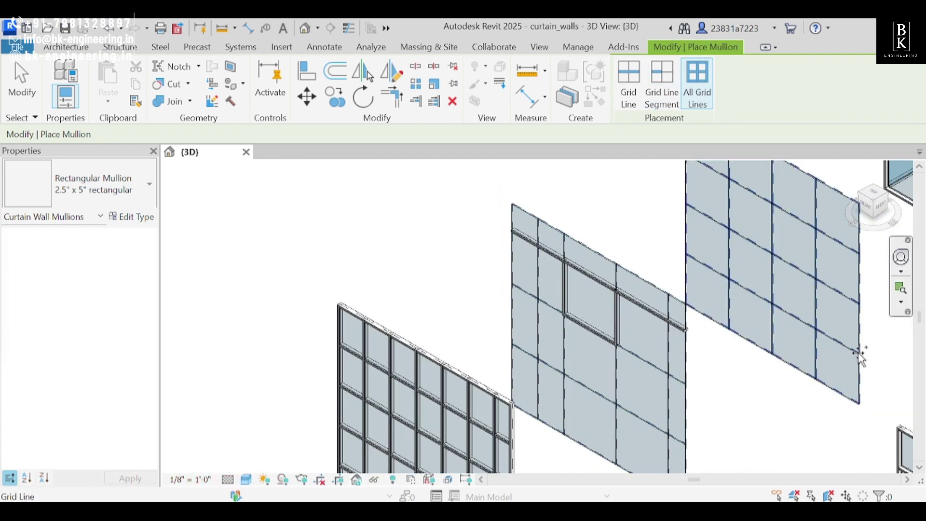
{"action": "left_click", "coordinate": [857, 410]}
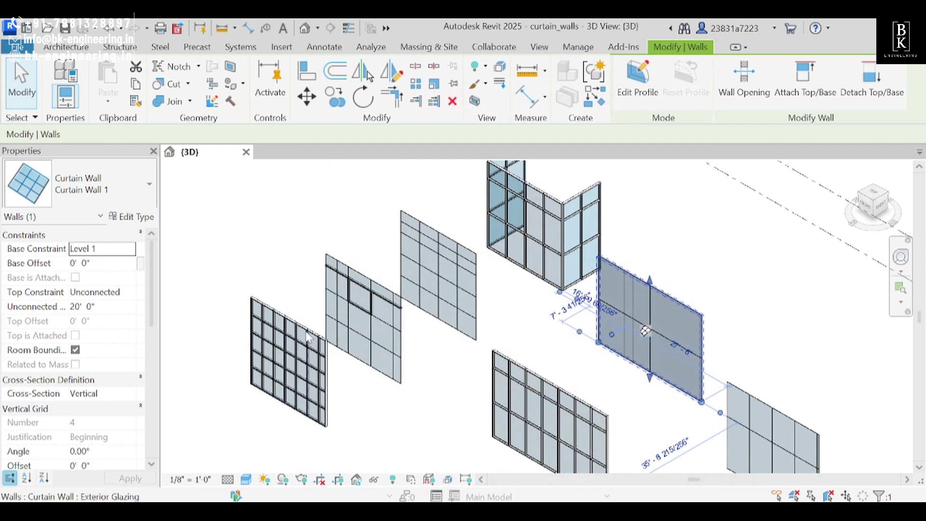
Close Curtain Wall 1's Type Properties unchanged and select the middle curtain wall.
{"action": "left_click", "coordinate": [304, 332]}
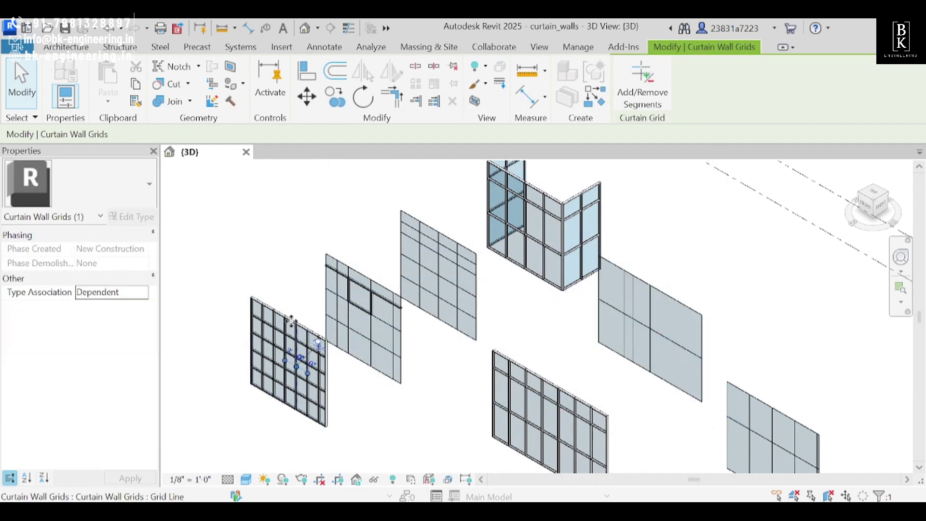
{"action": "left_click", "coordinate": [388, 269]}
{"action": "left_click", "coordinate": [371, 322]}
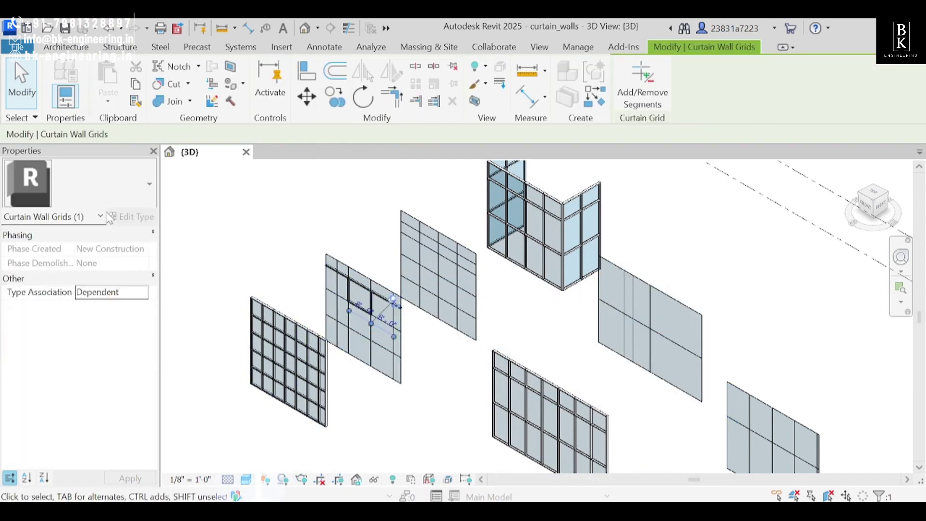
{"action": "left_click", "coordinate": [359, 321]}
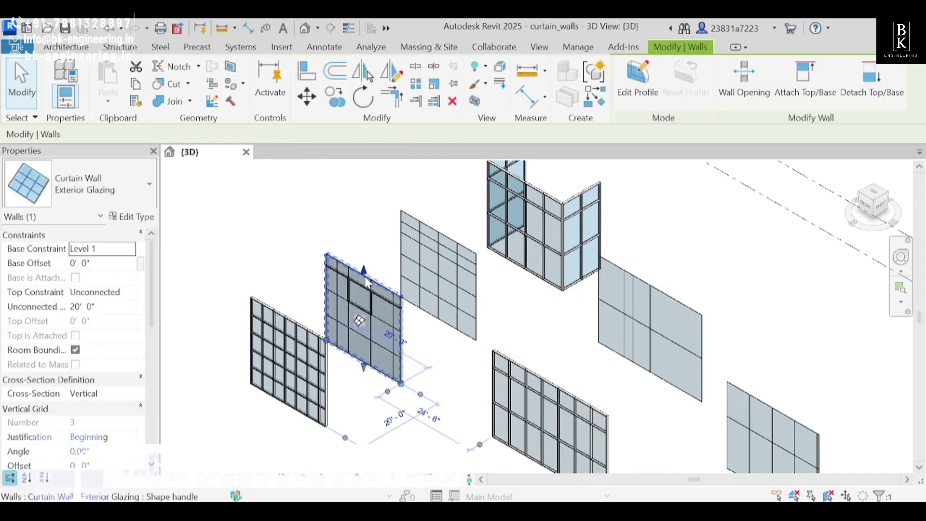
Change the Exterior Glazing type's vertical grid spacing to 7' 0" and apply it.
{"action": "left_click", "coordinate": [118, 218]}
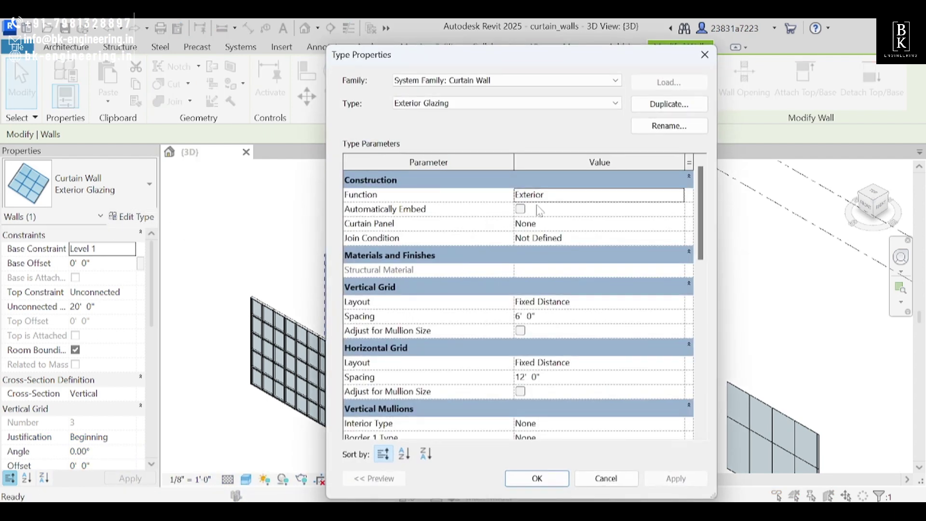
{"action": "scroll", "coordinate": [544, 275], "scroll_direction": "down", "scroll_amount": 3}
{"action": "scroll", "coordinate": [545, 338], "scroll_direction": "up", "scroll_amount": 5}
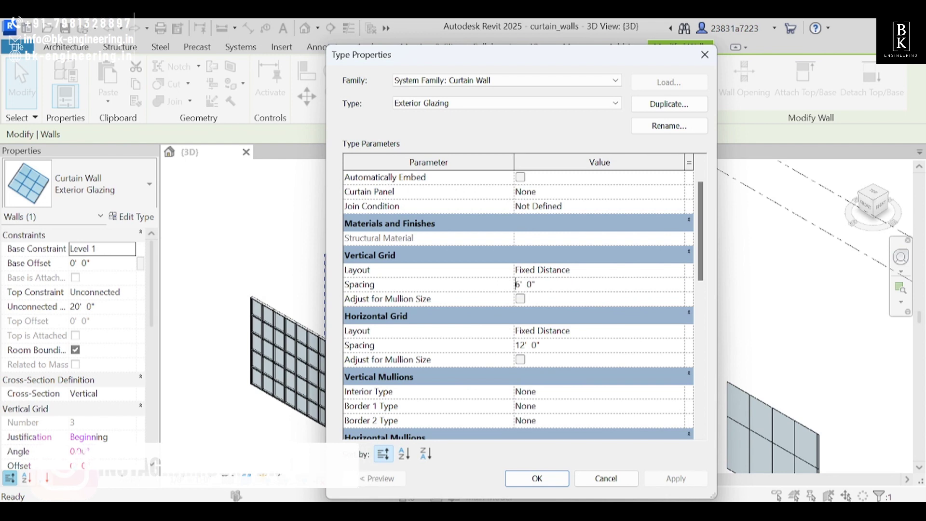
{"action": "double_click", "coordinate": [517, 284]}
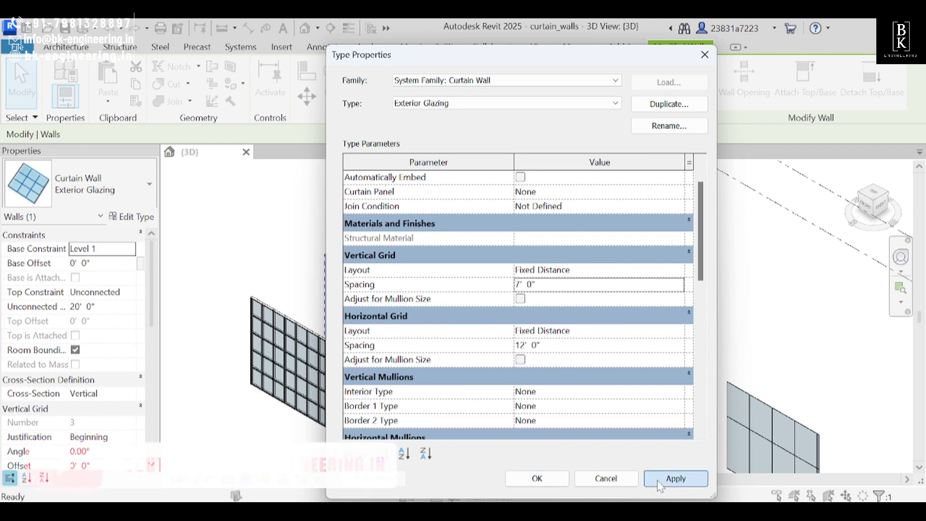
{"action": "left_click", "coordinate": [537, 478]}
Zoom to the storefront corner and select the 2.5" x 5" rectangular corner mullion.
{"action": "scroll", "coordinate": [389, 329], "scroll_direction": "up", "scroll_amount": 2}
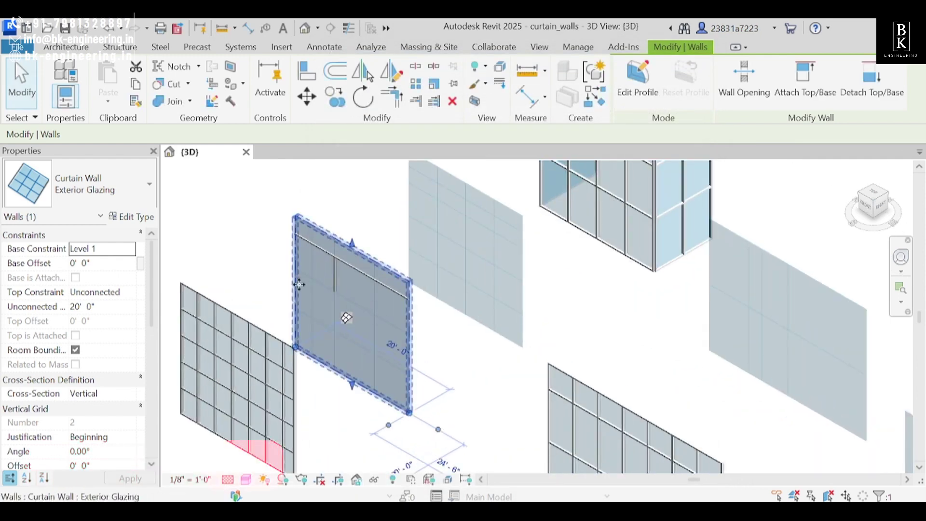
{"action": "scroll", "coordinate": [423, 330], "scroll_direction": "up", "scroll_amount": 1}
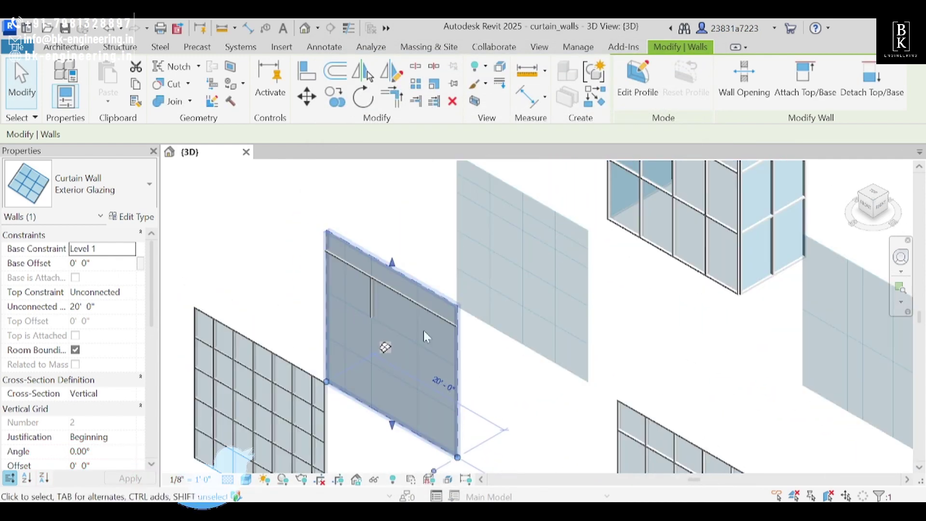
{"action": "left_click", "coordinate": [578, 413]}
{"action": "scroll", "coordinate": [585, 420], "scroll_direction": "down", "scroll_amount": 3}
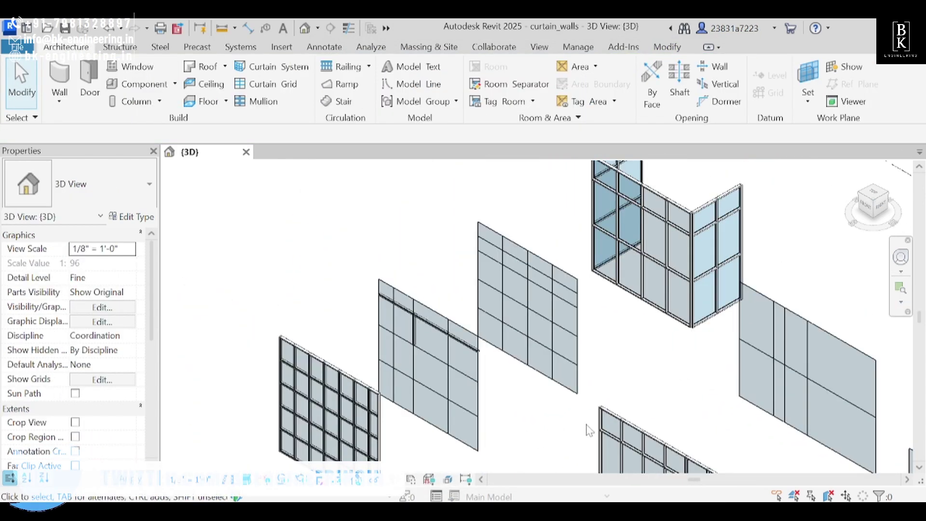
{"action": "middle_click_drag", "start_coordinate": [606, 414], "coordinate": [536, 415]}
{"action": "scroll", "coordinate": [535, 414], "scroll_direction": "up", "scroll_amount": 3}
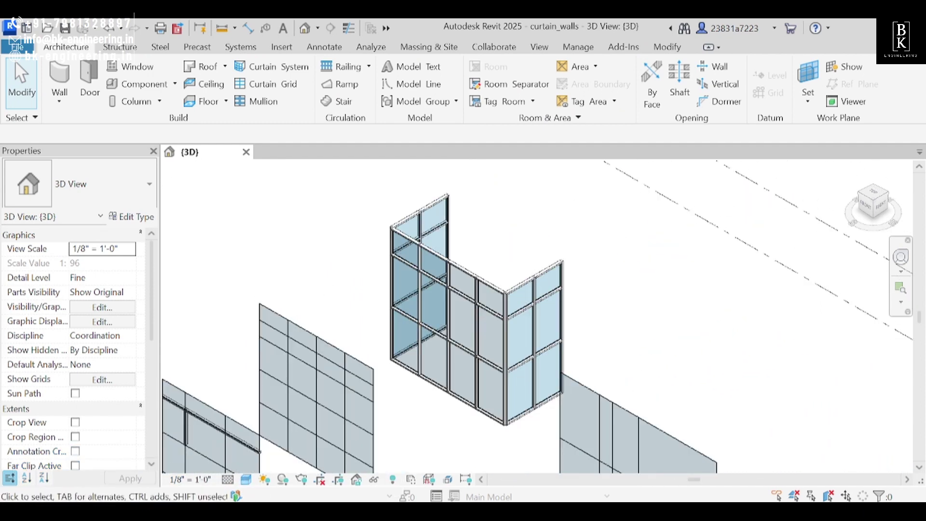
{"action": "scroll", "coordinate": [443, 377], "scroll_direction": "up", "scroll_amount": 4}
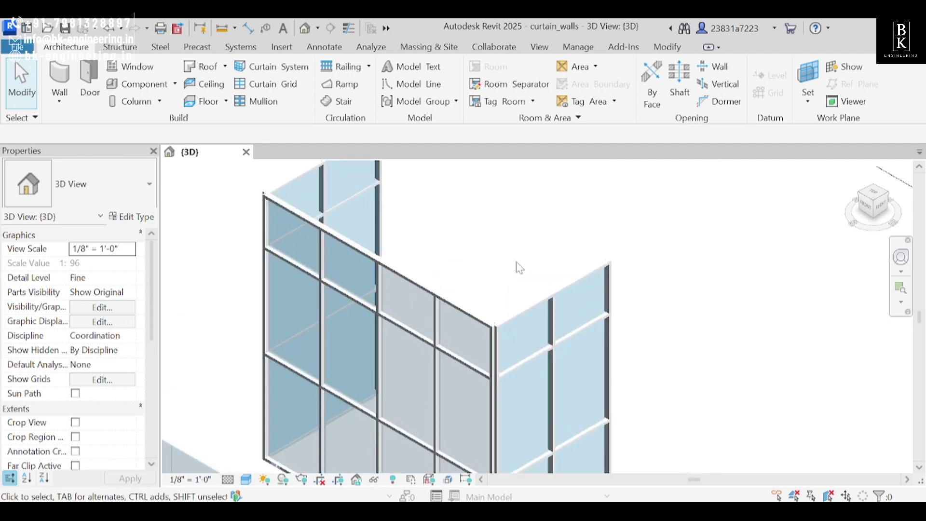
{"action": "scroll", "coordinate": [347, 247], "scroll_direction": "up", "scroll_amount": 3}
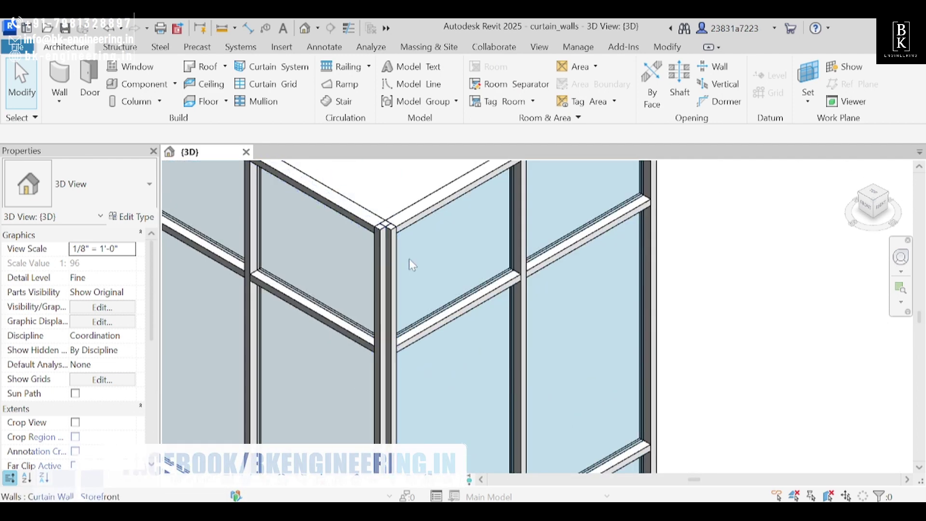
{"action": "middle_click_drag", "start_coordinate": [409, 259], "coordinate": [383, 315]}
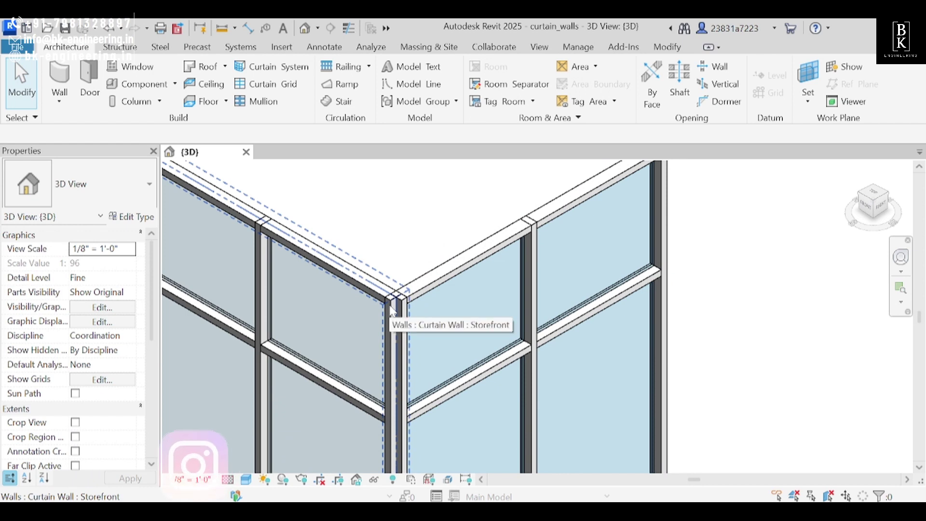
{"action": "left_click", "coordinate": [408, 312]}
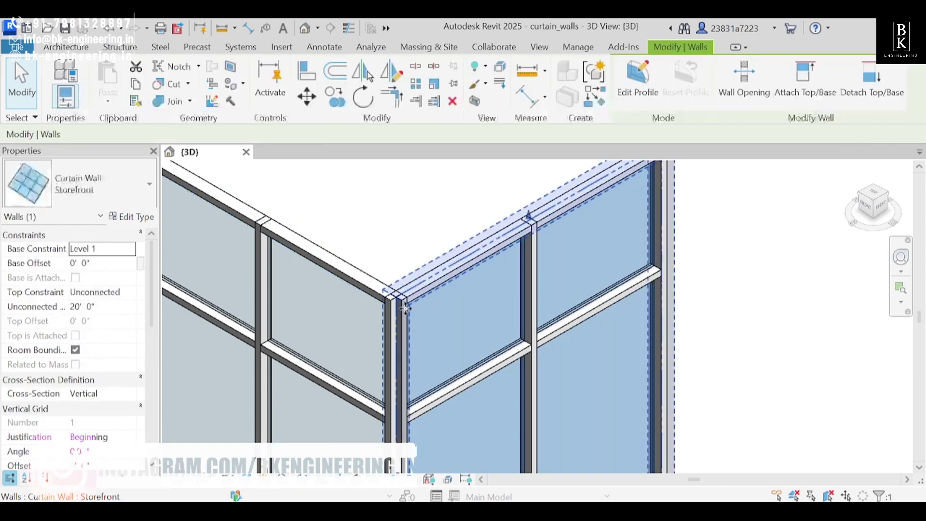
{"action": "left_click", "coordinate": [799, 458]}
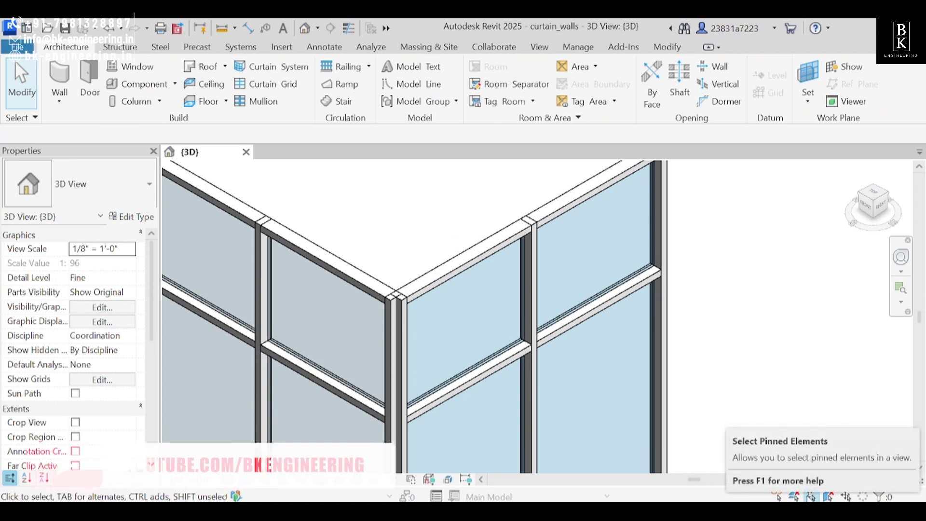
{"action": "left_click", "coordinate": [397, 328]}
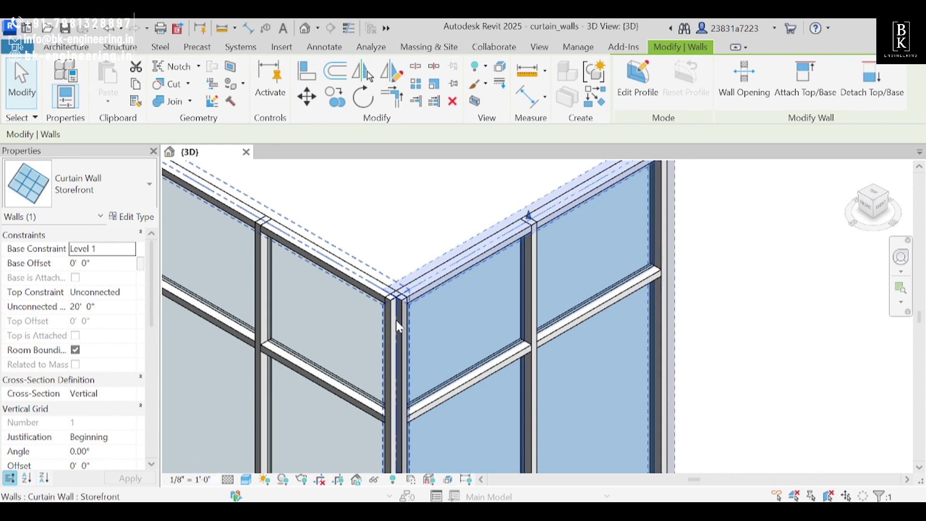
{"action": "left_click", "coordinate": [401, 328]}
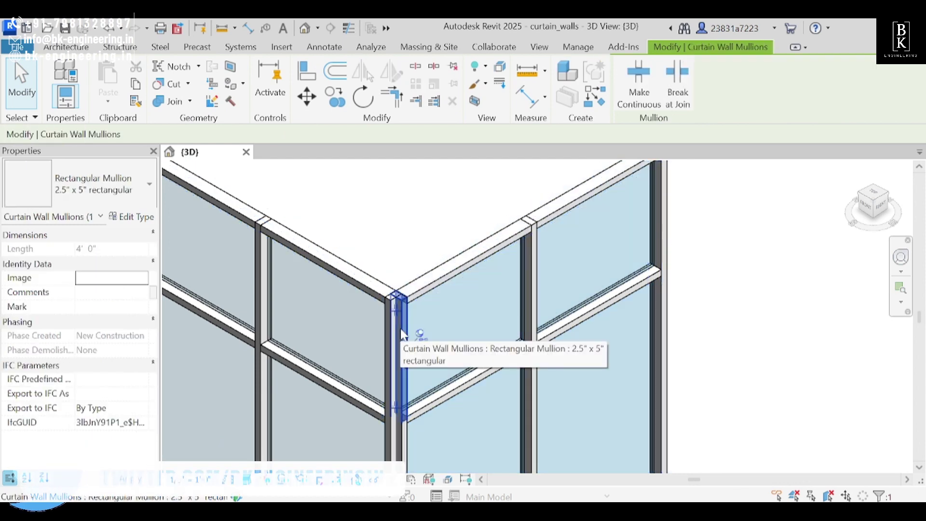
Select the three mullions on the storefront corner gridline, unpin them, and delete them.
{"action": "right_click", "coordinate": [408, 331]}
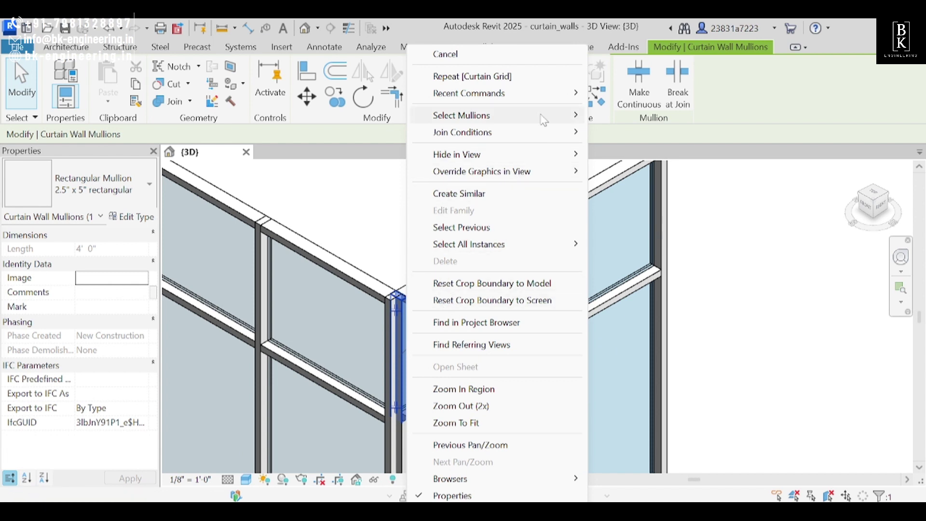
{"action": "mouse_move", "coordinate": [545, 115]}
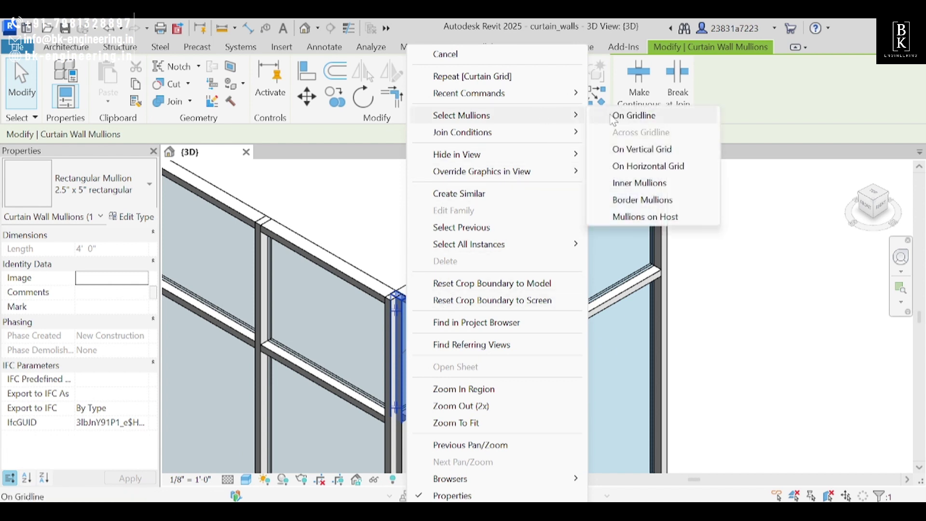
{"action": "left_click", "coordinate": [633, 115]}
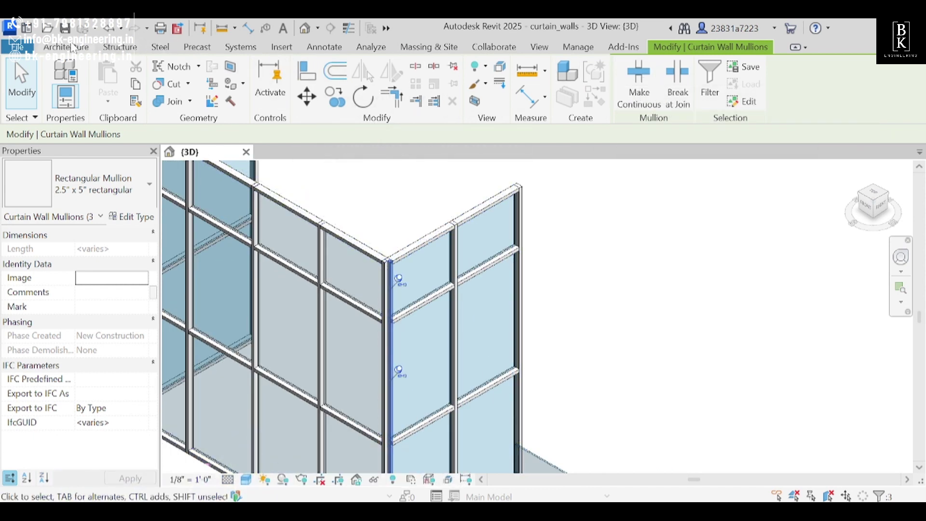
{"action": "left_click", "coordinate": [451, 70]}
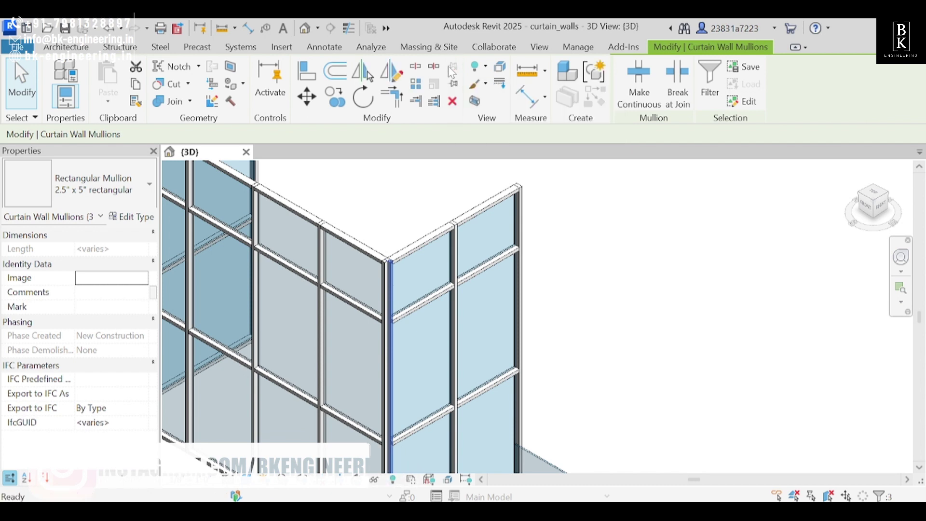
{"action": "left_click", "coordinate": [452, 101]}
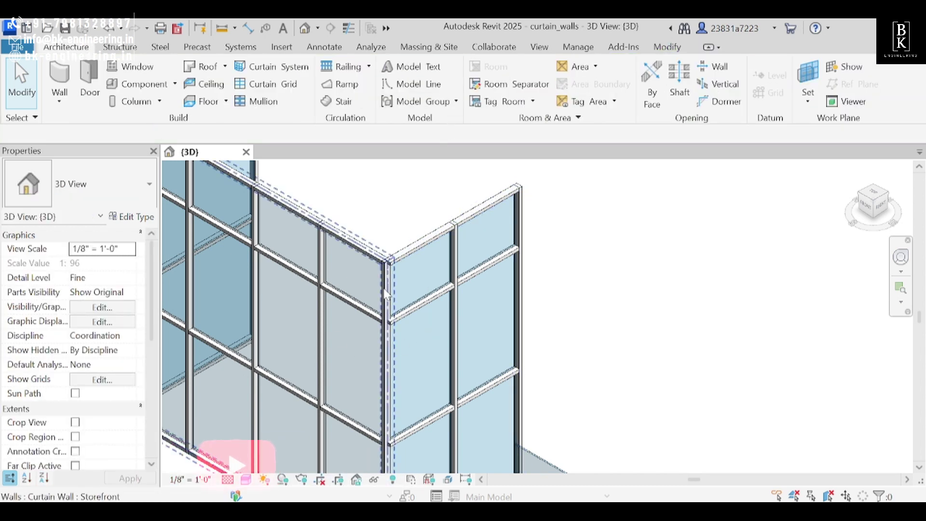
Zoom into the corner and Tab-select the remaining 4' 0" rectangular 2.5" x 5" mullion.
{"action": "scroll", "coordinate": [385, 278], "scroll_direction": "up", "scroll_amount": 3}
{"action": "scroll", "coordinate": [386, 279], "scroll_direction": "up", "scroll_amount": 3}
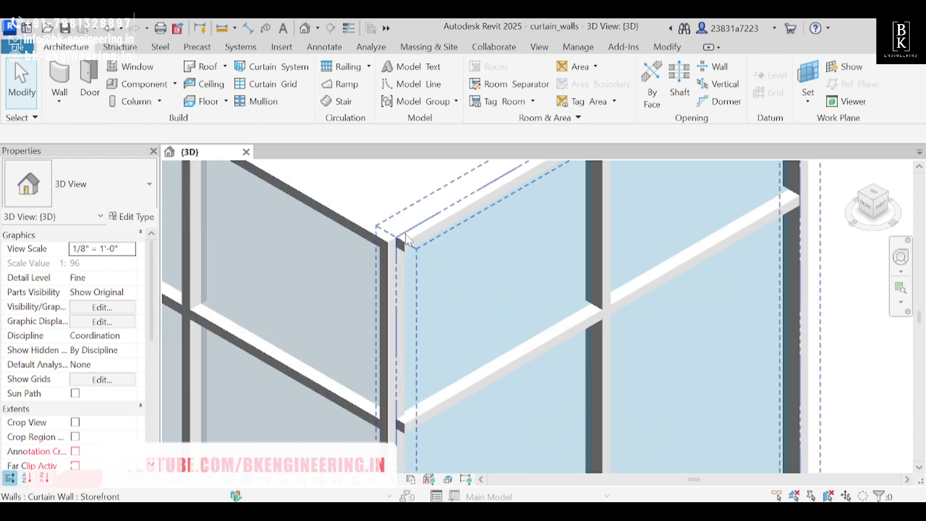
{"action": "left_click", "coordinate": [389, 281]}
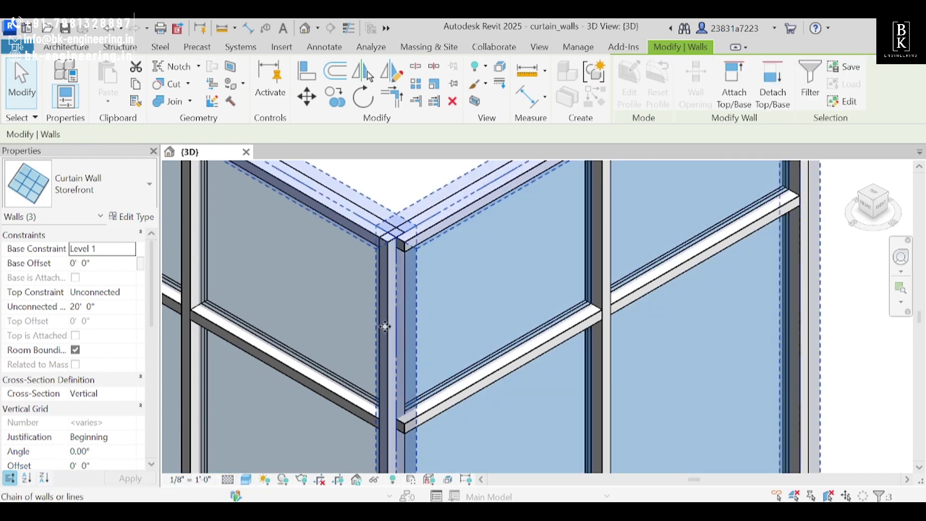
{"action": "key", "text": "Tab"}
{"action": "key", "text": "Tab"}
{"action": "left_click", "coordinate": [385, 327]}
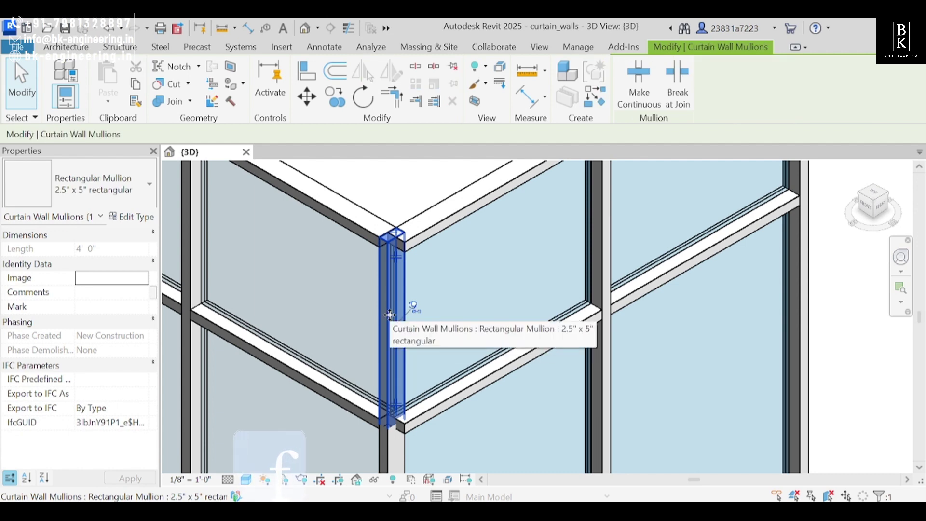
Change all mullions on the corner gridline to the L Corner Mullion 5" x 5" Corner type.
{"action": "right_click", "coordinate": [390, 314]}
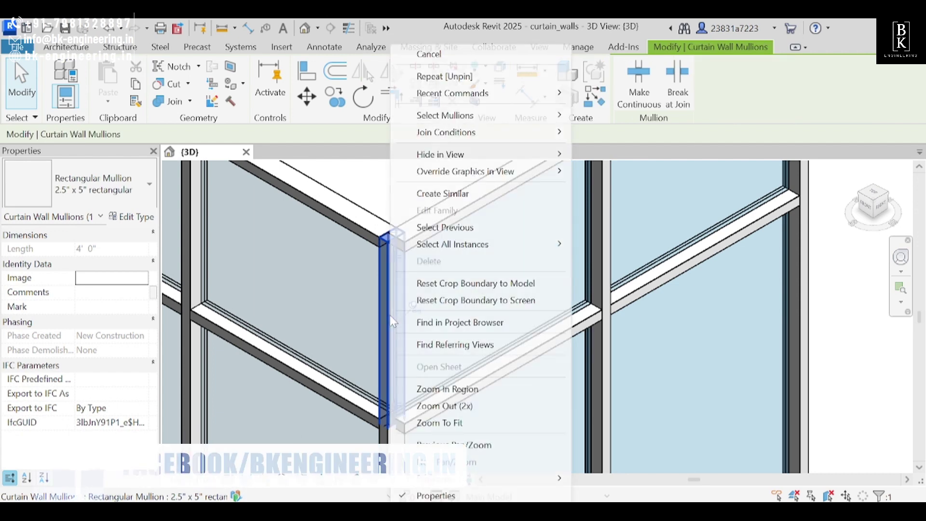
{"action": "mouse_move", "coordinate": [545, 118]}
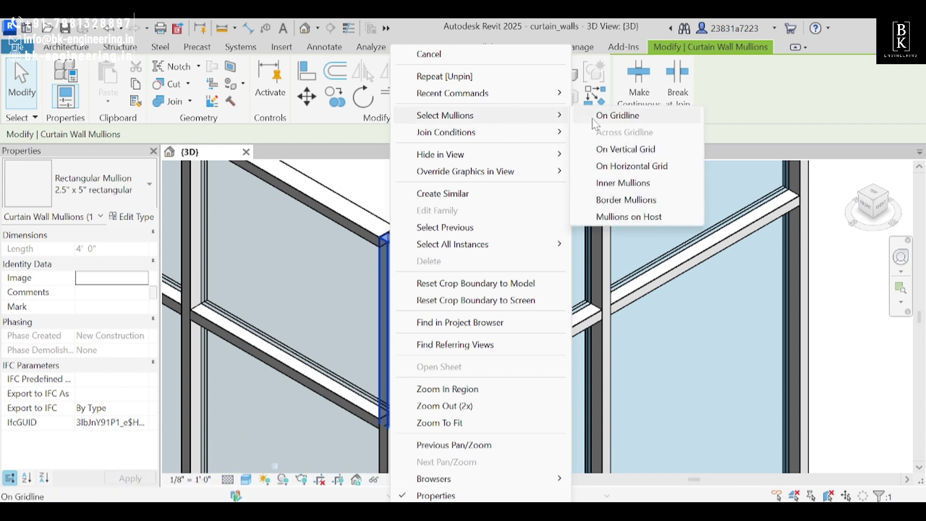
{"action": "left_click", "coordinate": [617, 116]}
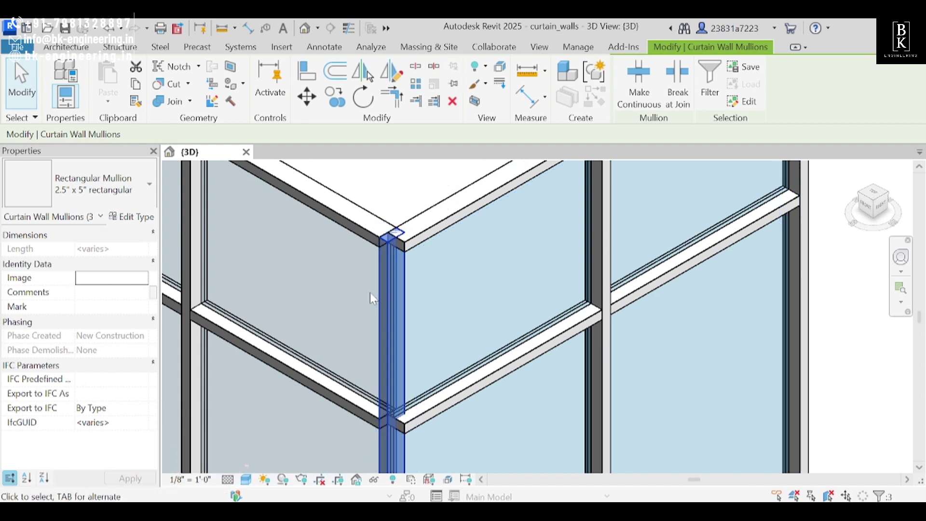
{"action": "left_click", "coordinate": [135, 193]}
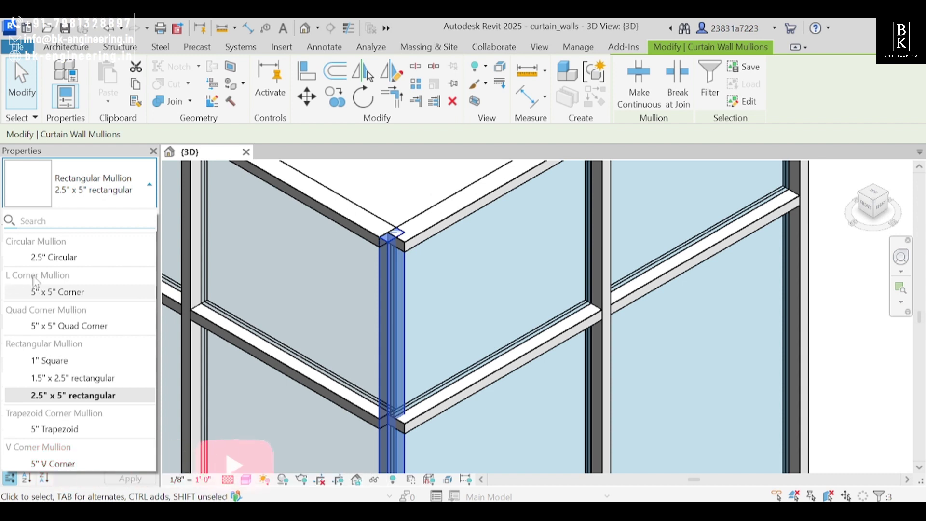
{"action": "left_click", "coordinate": [101, 295]}
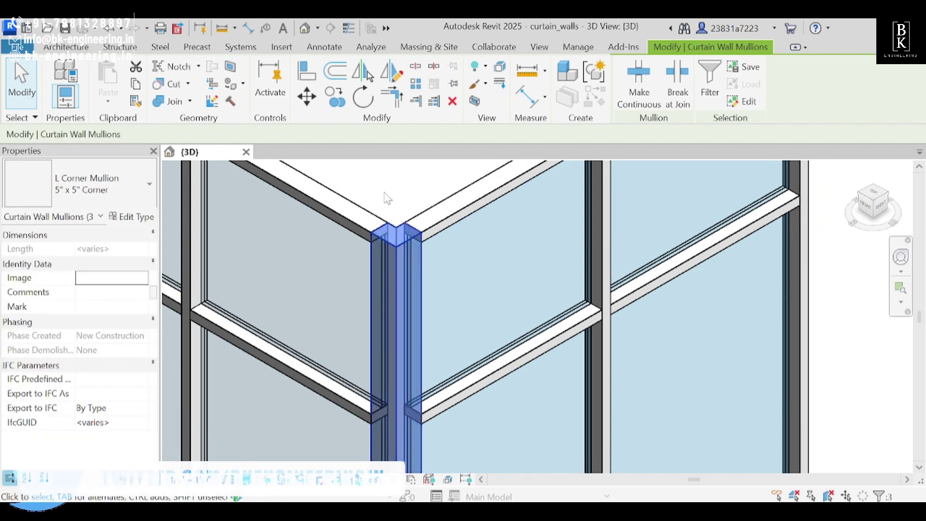
{"action": "key", "text": "Escape"}
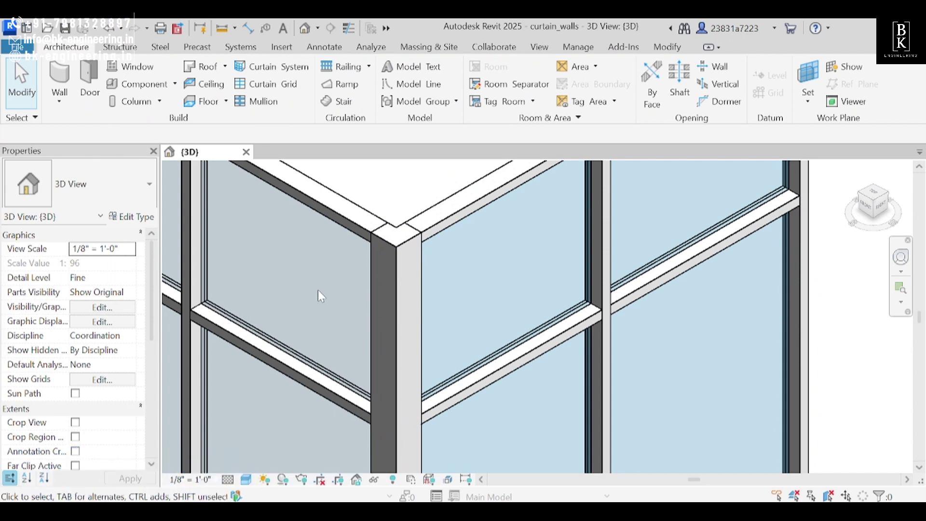
{"action": "scroll", "coordinate": [342, 247], "scroll_direction": "down", "scroll_amount": 6}
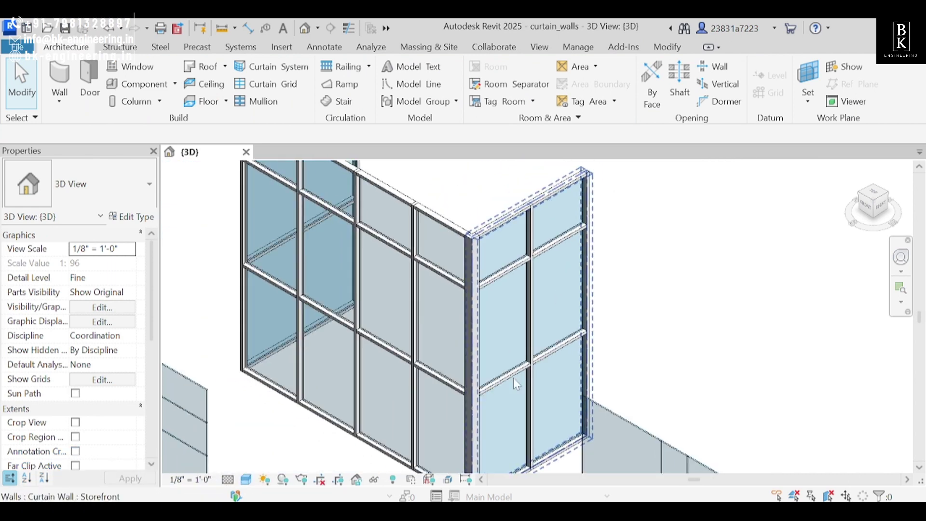
{"action": "middle_click_drag", "start_coordinate": [513, 378], "coordinate": [546, 333], "text": "shift"}
{"action": "scroll", "coordinate": [403, 323], "scroll_direction": "down", "scroll_amount": 2}
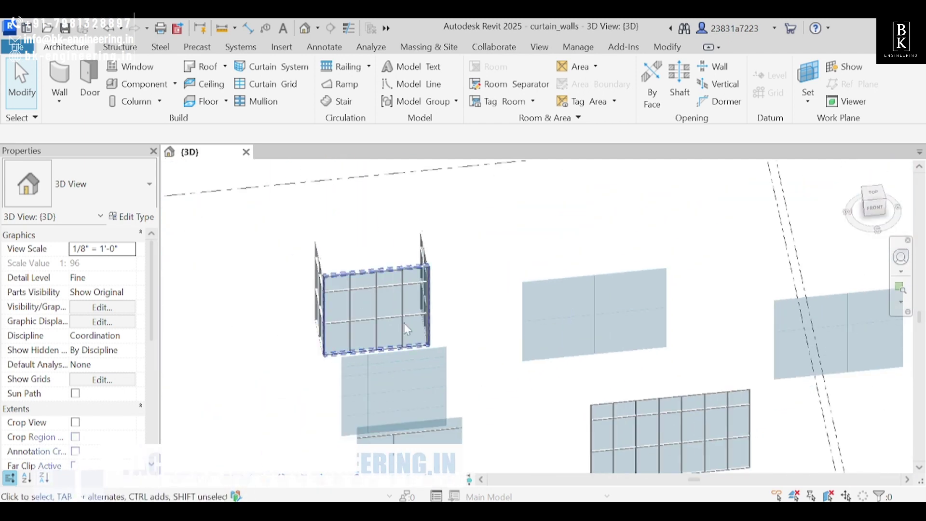
{"action": "scroll", "coordinate": [348, 304], "scroll_direction": "up", "scroll_amount": 7}
{"action": "scroll", "coordinate": [328, 283], "scroll_direction": "up", "scroll_amount": 1}
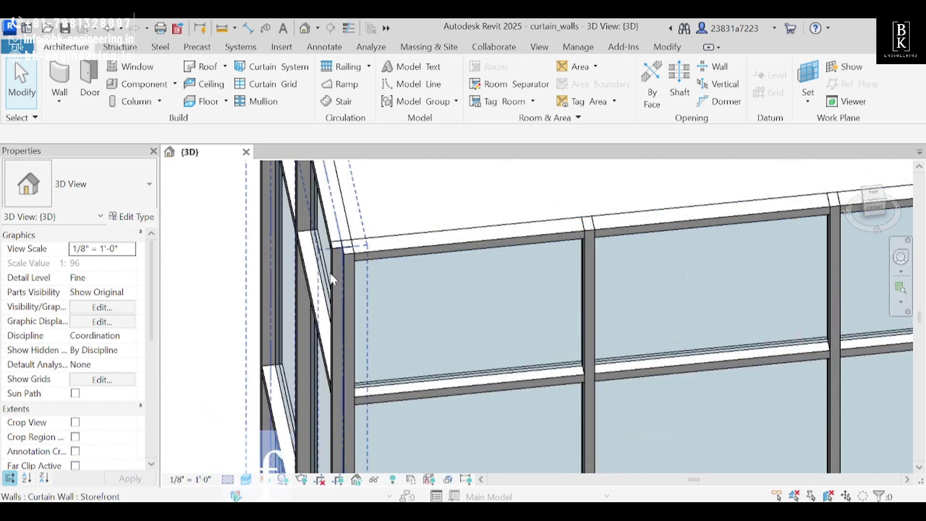
{"action": "scroll", "coordinate": [380, 332], "scroll_direction": "down", "scroll_amount": 5}
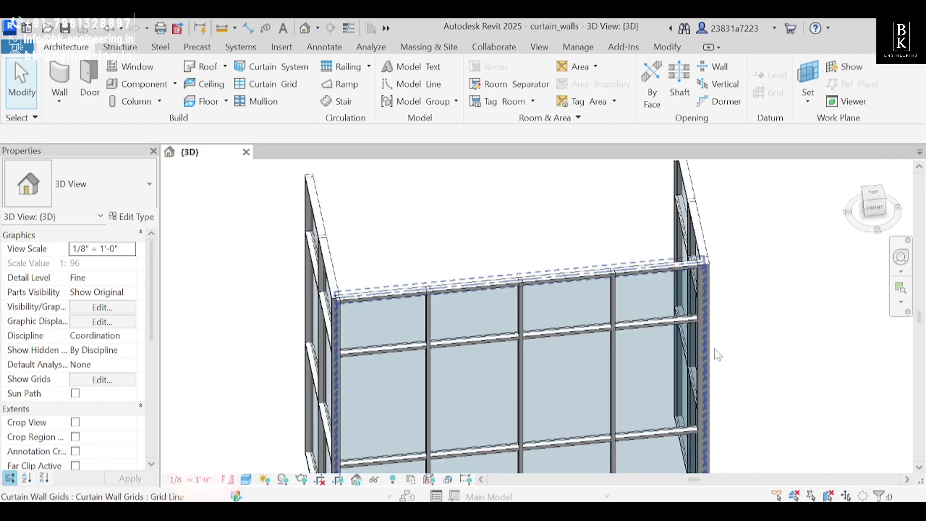
{"action": "middle_click_drag", "start_coordinate": [715, 353], "coordinate": [465, 298], "text": "shift"}
{"action": "scroll", "coordinate": [464, 297], "scroll_direction": "down", "scroll_amount": 3}
{"action": "scroll", "coordinate": [648, 410], "scroll_direction": "up", "scroll_amount": 3}
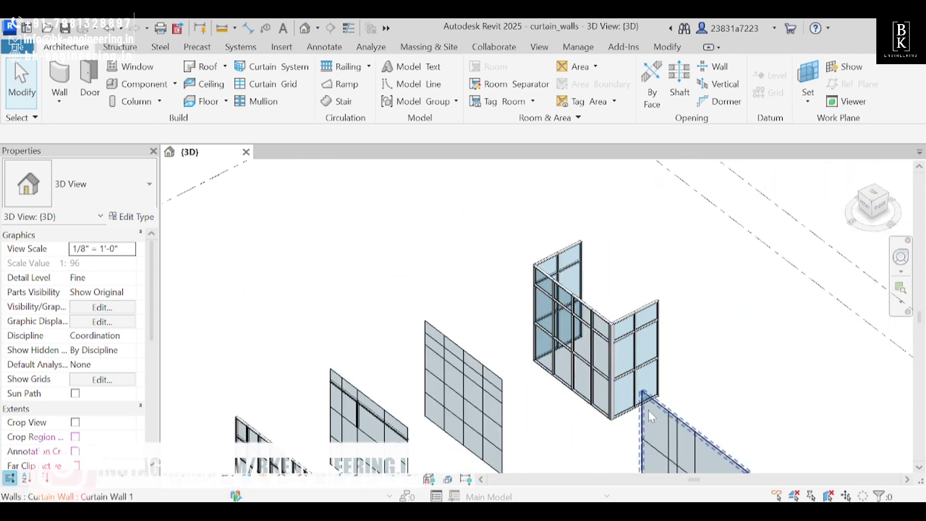